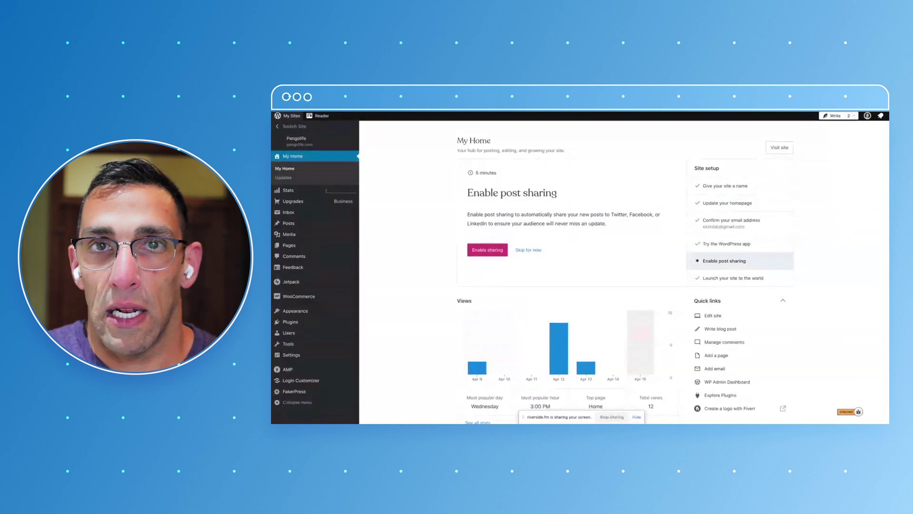
- Start a new page via Pages > Add New, bringing up the Add a page layout chooser
scroll(841, 302, down, 1)
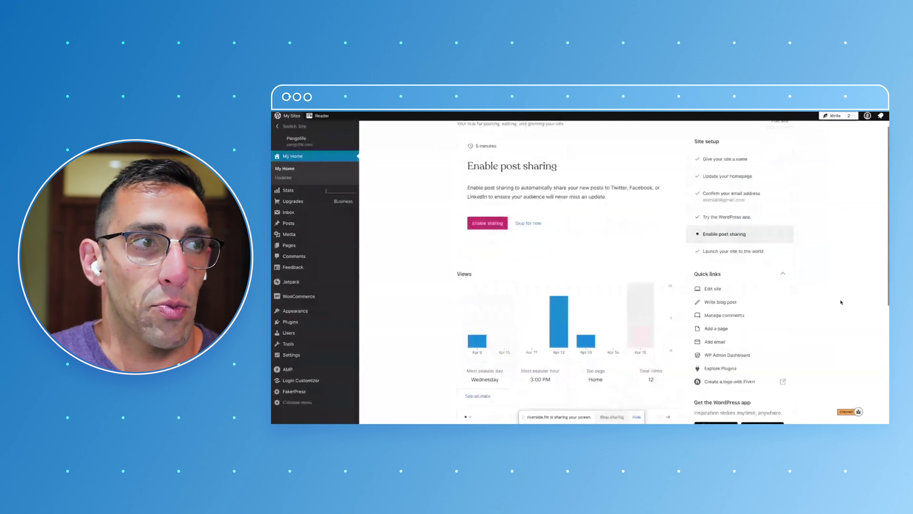
scroll(632, 277, down, 2)
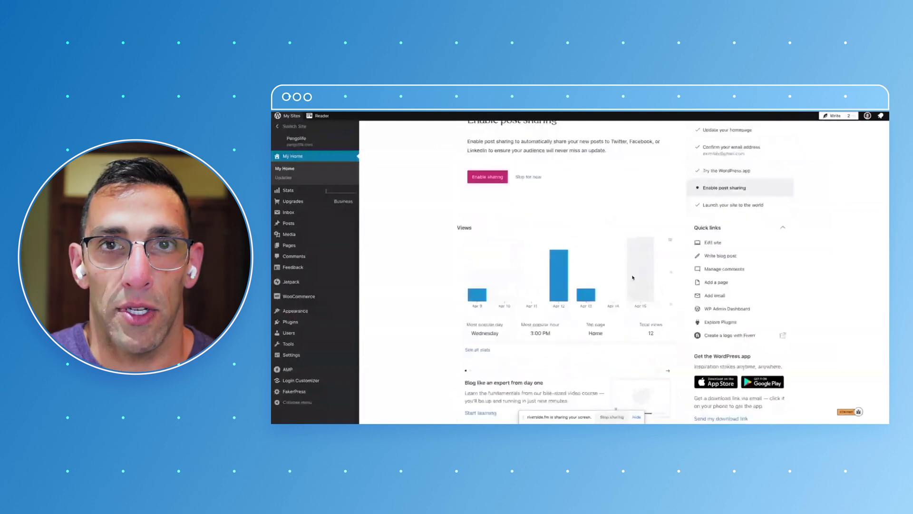
scroll(511, 286, up, 3)
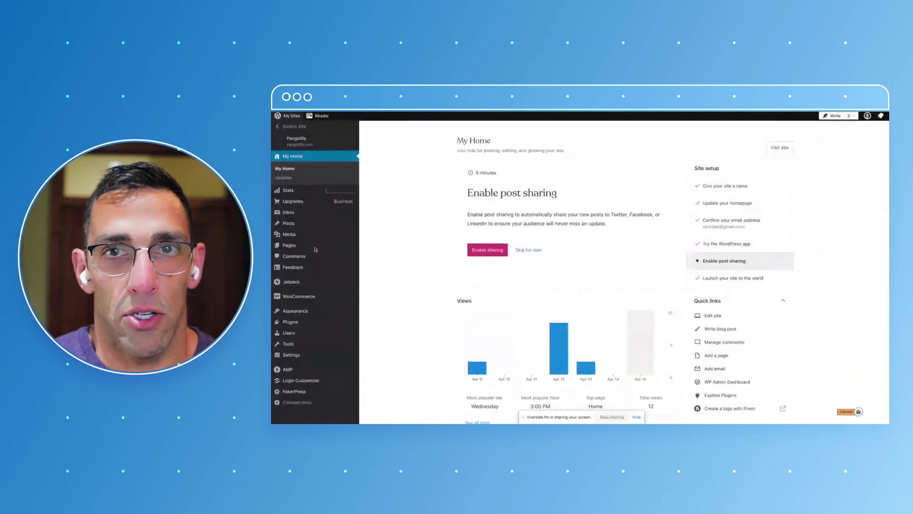
mouse_move(293, 247)
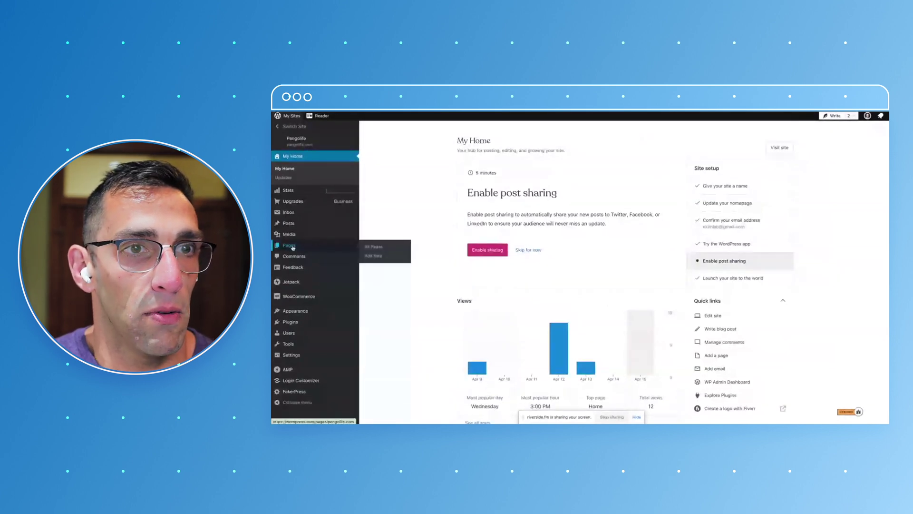
click(383, 255)
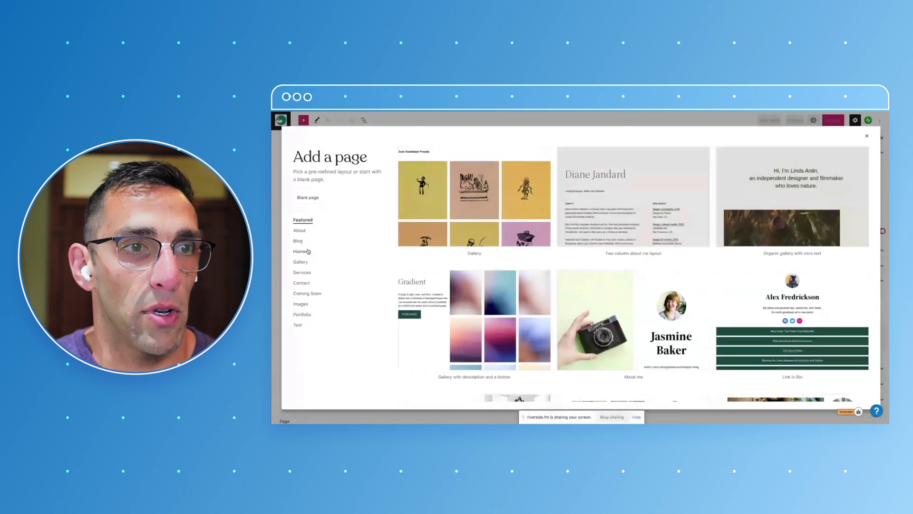
- From the Home category, apply the 'Modern site layout with metrics and call to actions' pattern
scroll(520, 217, down, 1)
scroll(519, 218, down, 3)
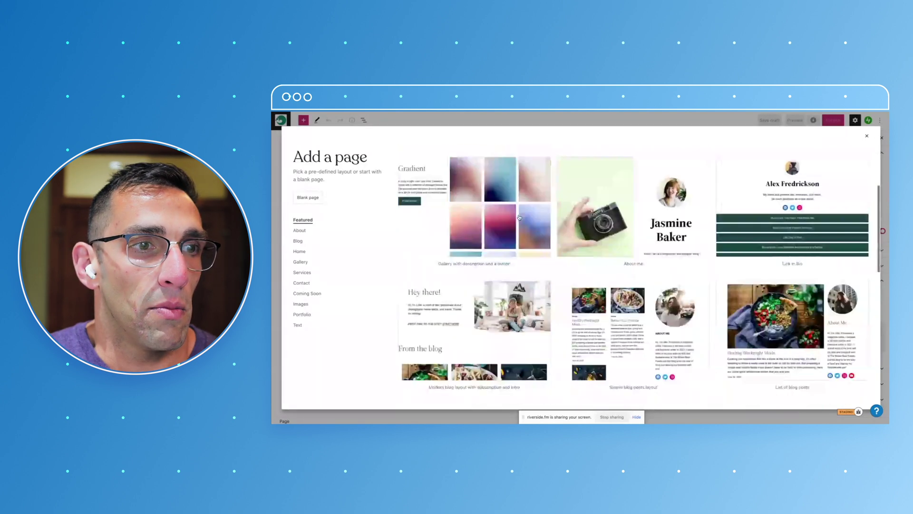
scroll(519, 217, down, 3)
scroll(519, 218, down, 3)
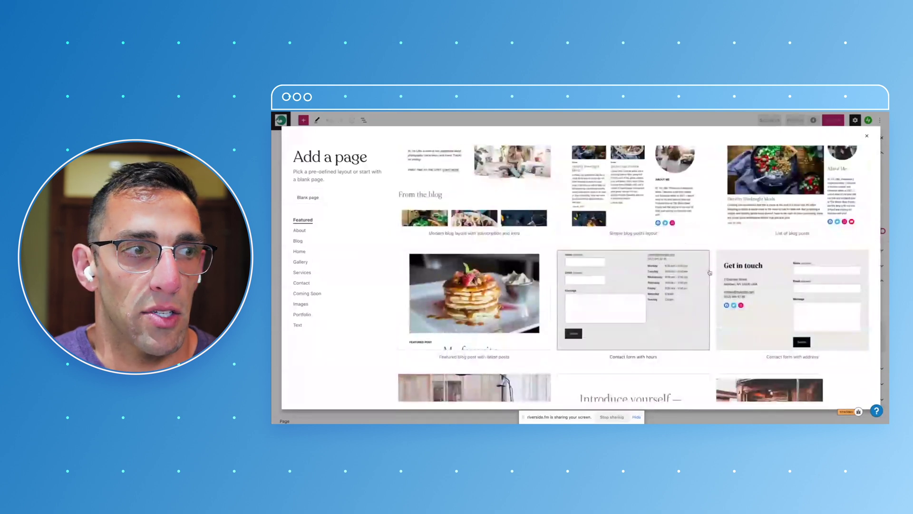
scroll(709, 273, down, 3)
scroll(709, 272, down, 5)
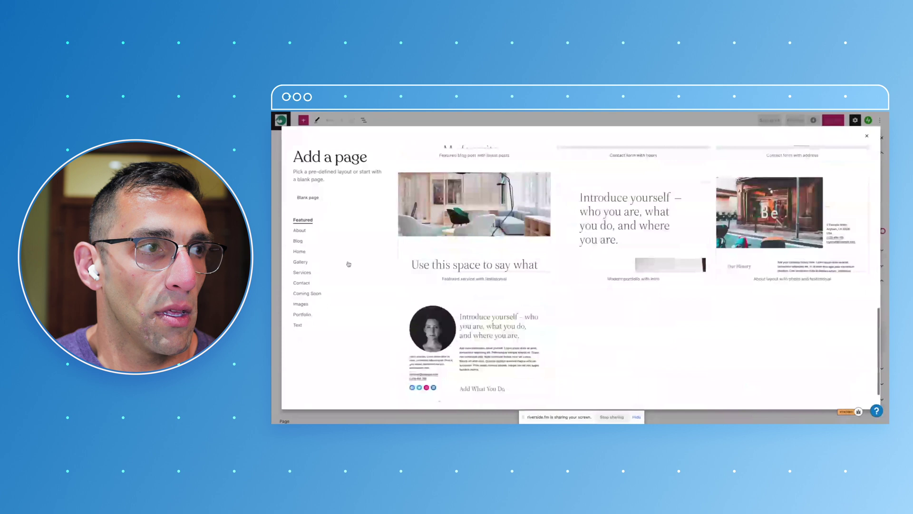
click(304, 232)
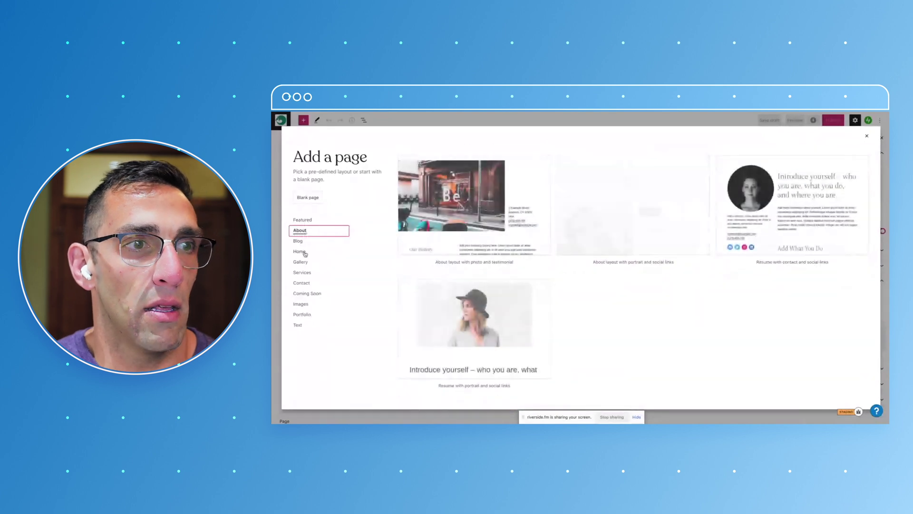
click(304, 253)
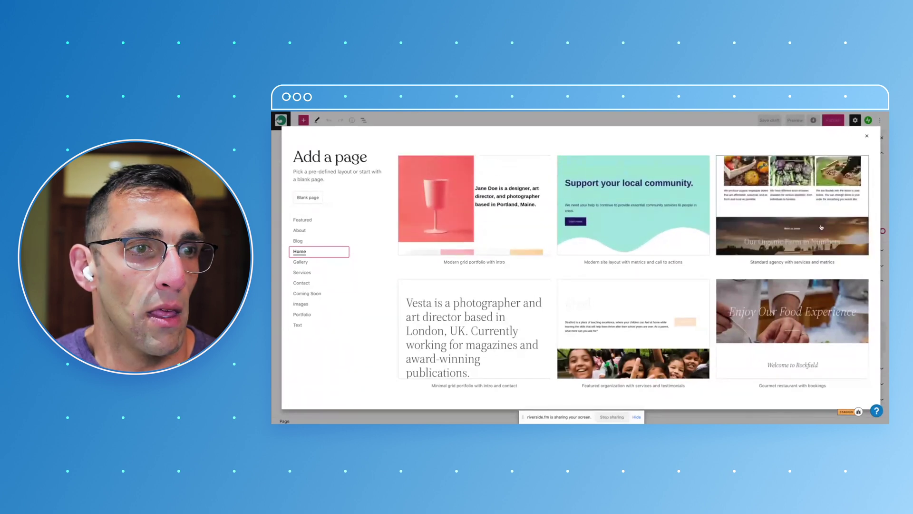
scroll(628, 311, down, 3)
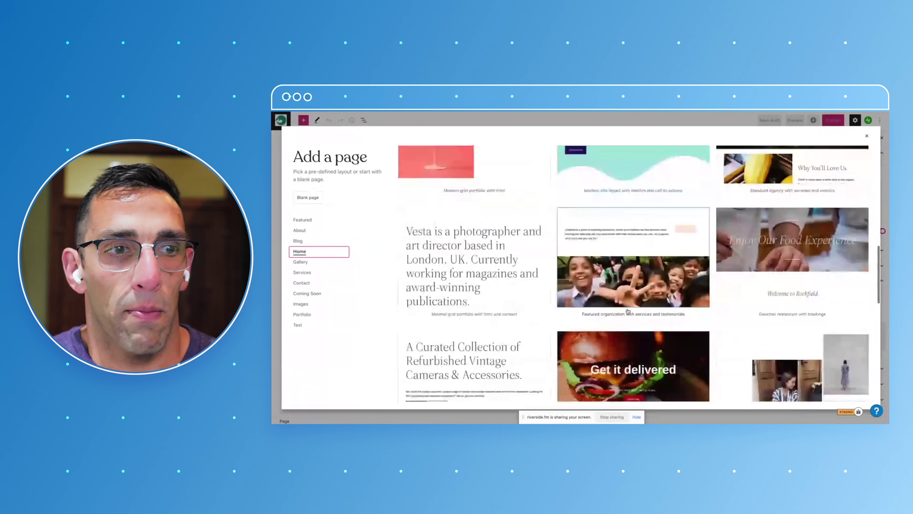
scroll(628, 311, down, 5)
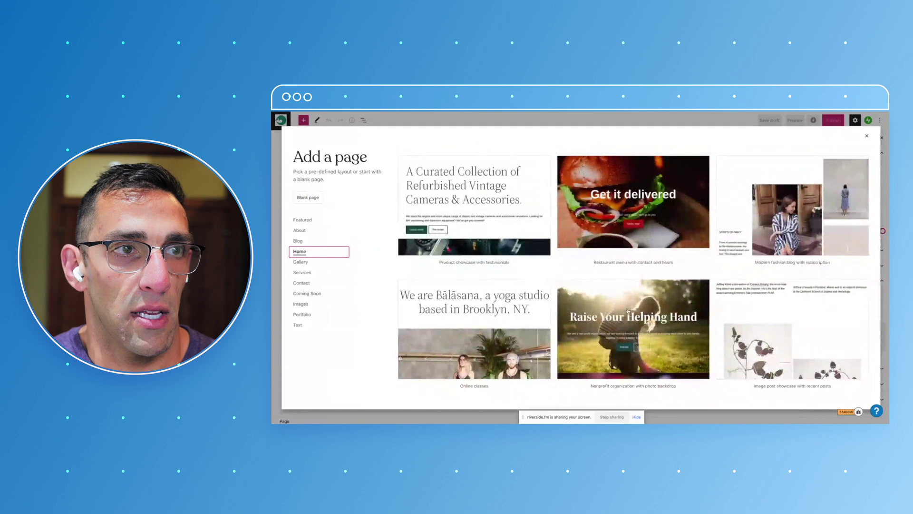
scroll(628, 312, up, 5)
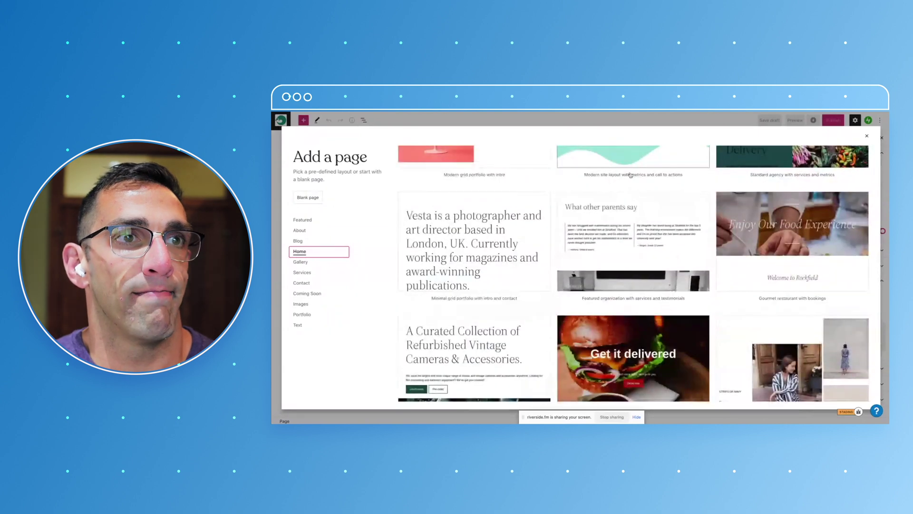
click(640, 155)
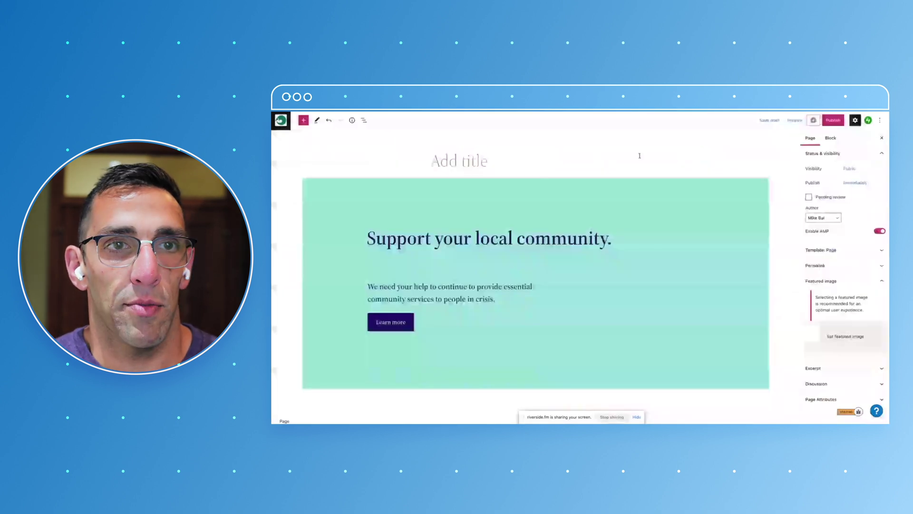
- Replace the hero headline 'Support your local community.' with 'Support your local pangolin'
scroll(626, 230, down, 5)
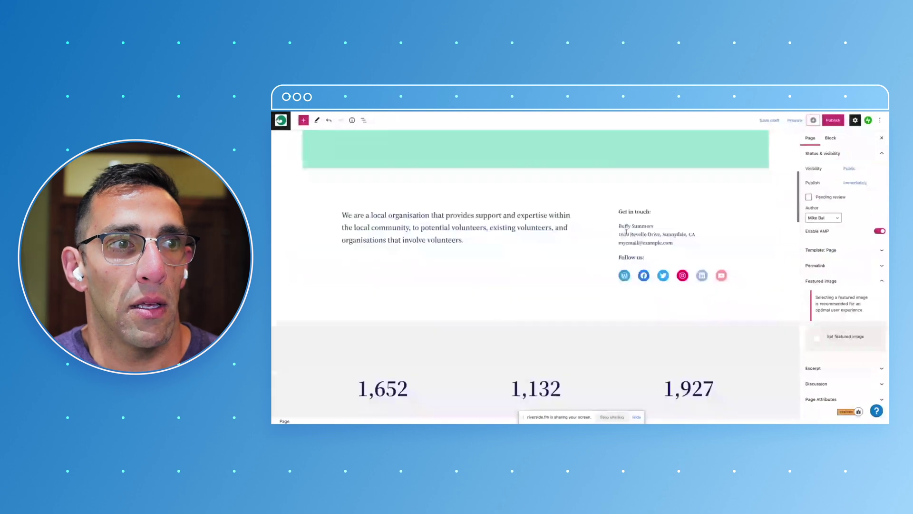
scroll(626, 232, down, 6)
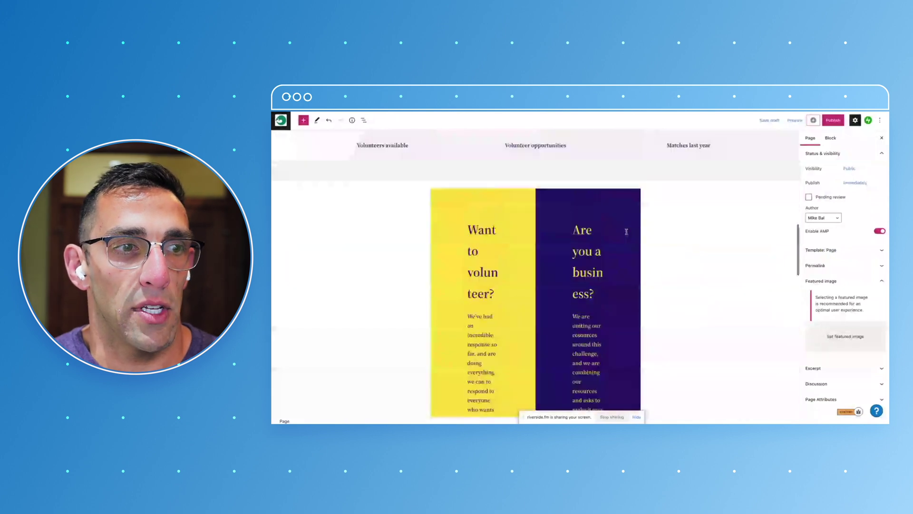
scroll(627, 232, up, 4)
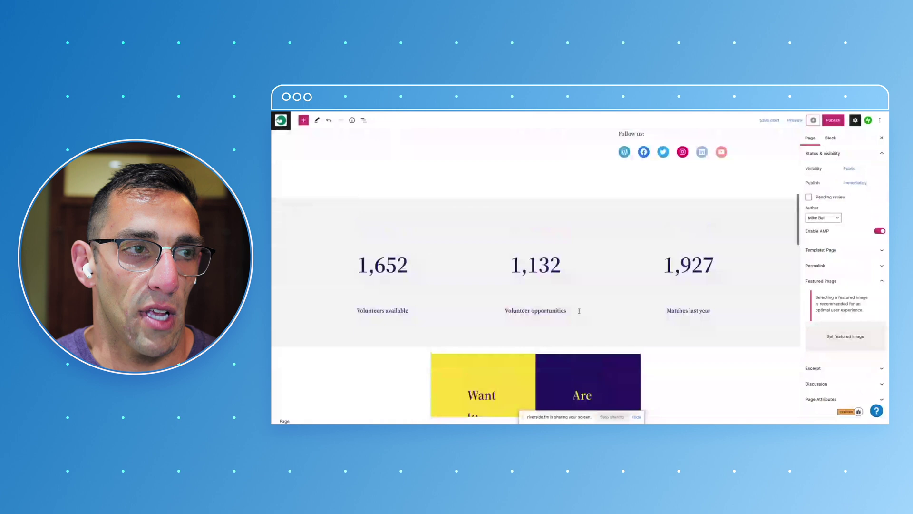
scroll(579, 311, up, 6)
scroll(579, 310, up, 3)
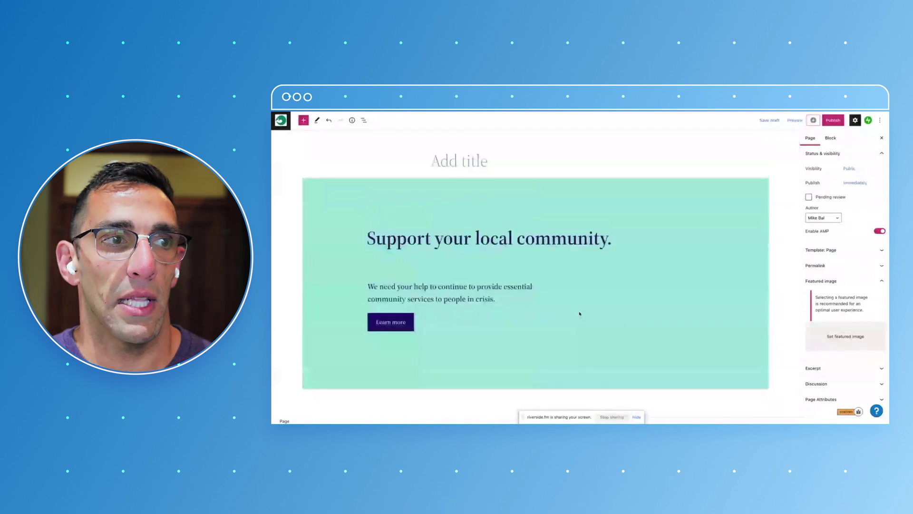
click(671, 274)
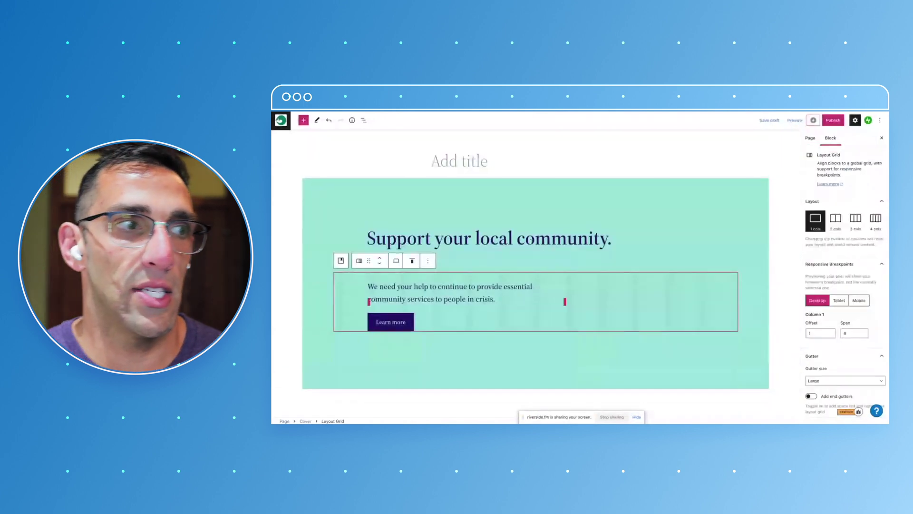
triple_click(535, 238)
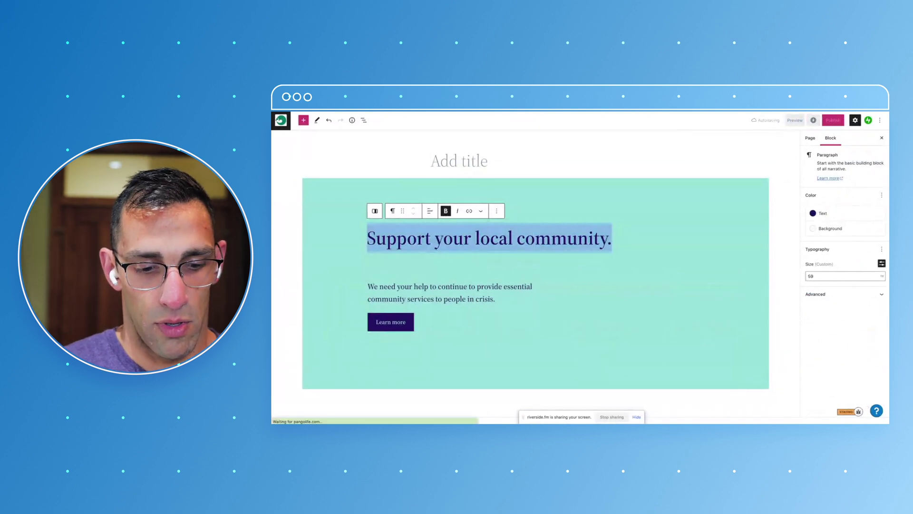
text(Support your loca)
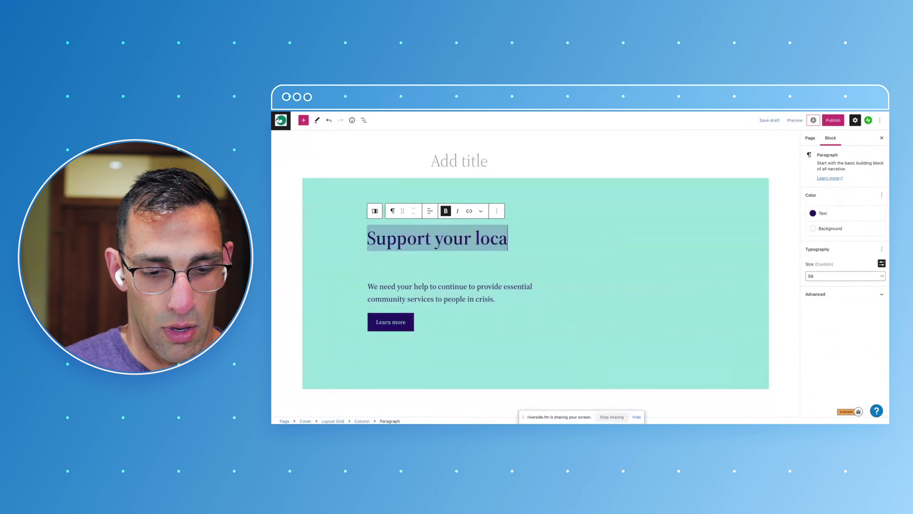
text(l pangoli)
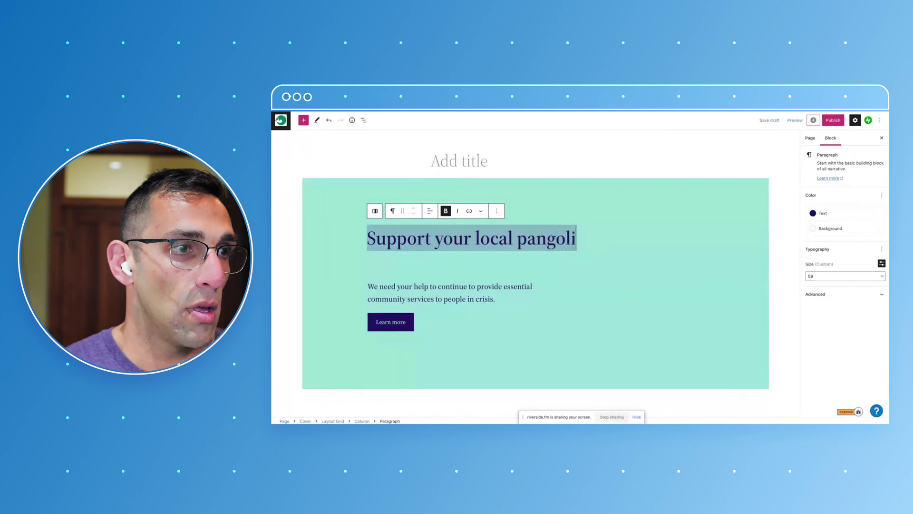
text(n)
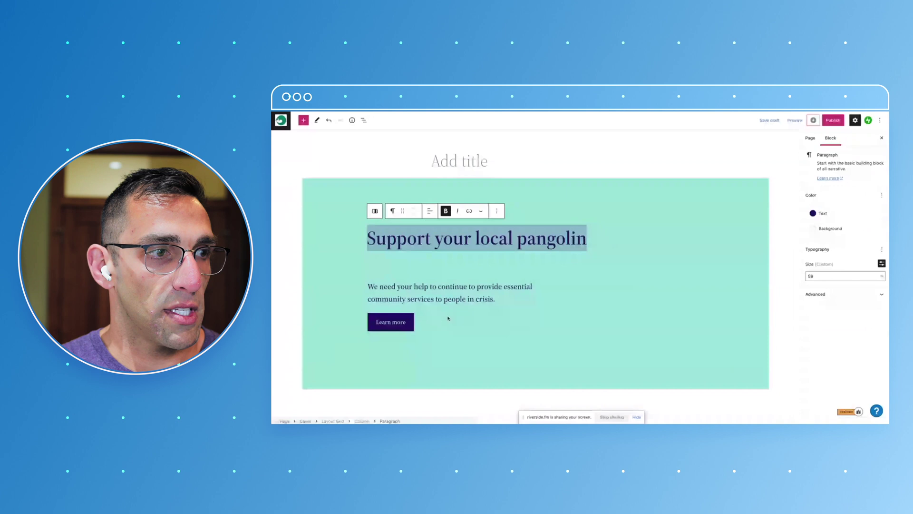
- Change the hero button label from 'Learn more' to 'Act now'
click(406, 321)
click(476, 298)
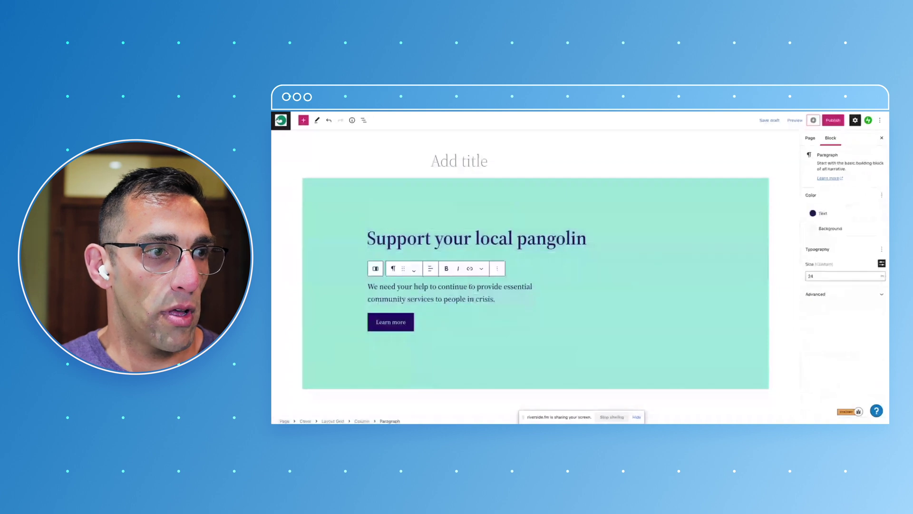
double_click(398, 322)
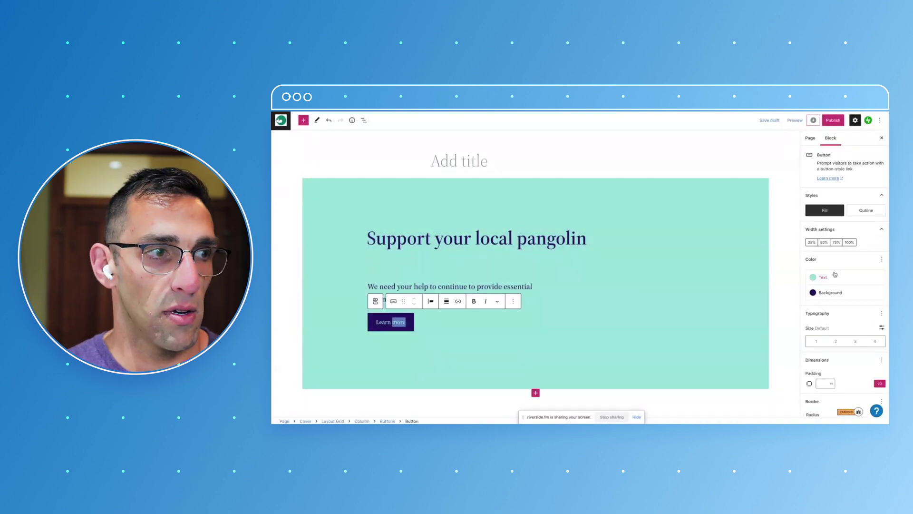
scroll(390, 329, down, 1)
scroll(389, 329, down, 2)
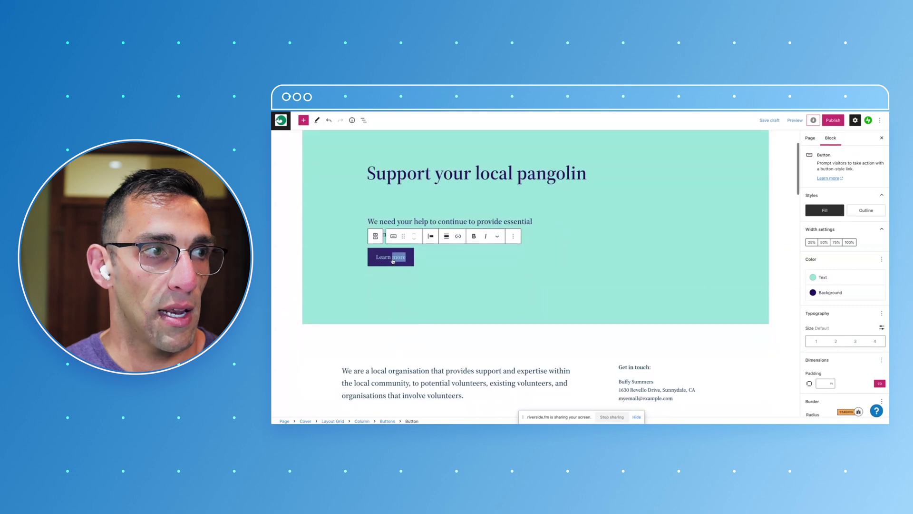
triple_click(388, 258)
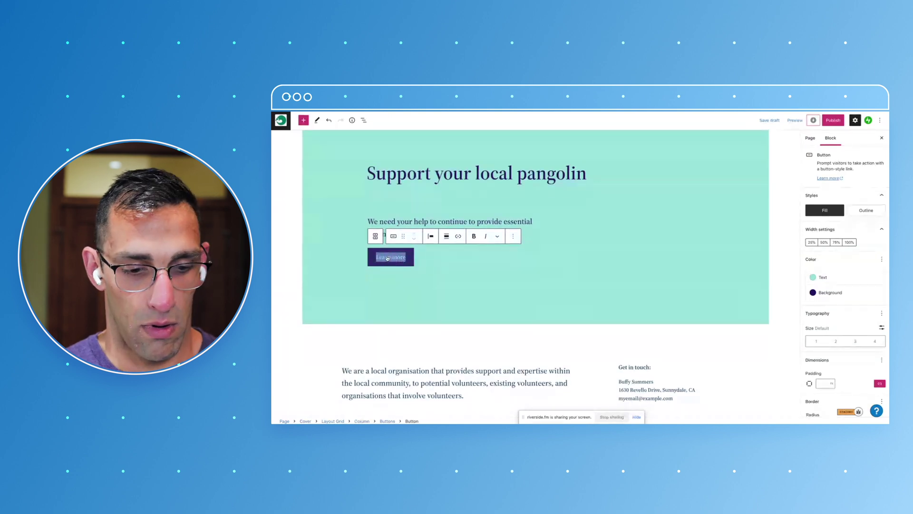
text(Act now)
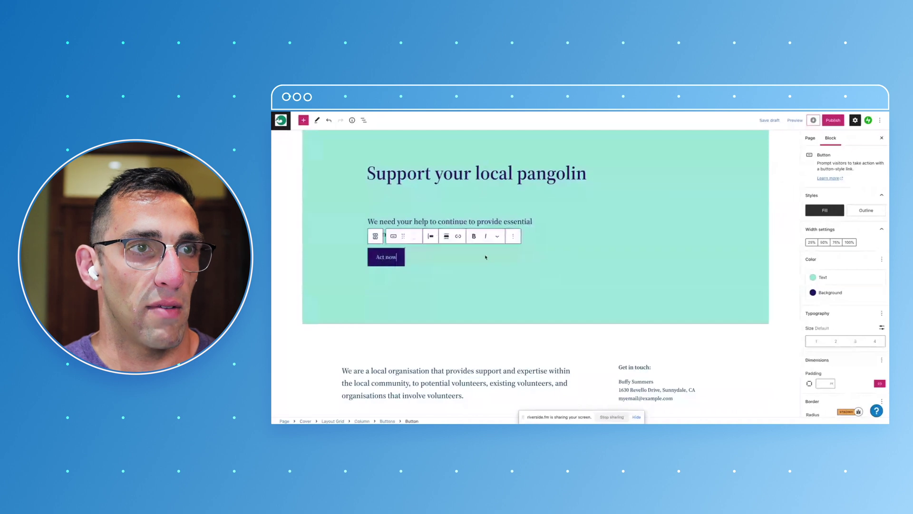
- Scroll through the page to review the sections below the hero
scroll(486, 257, down, 5)
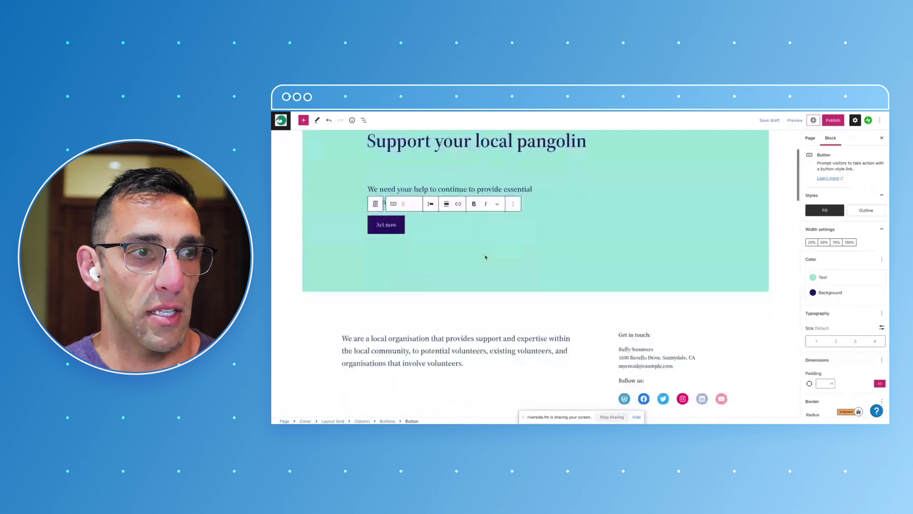
scroll(485, 256, down, 2)
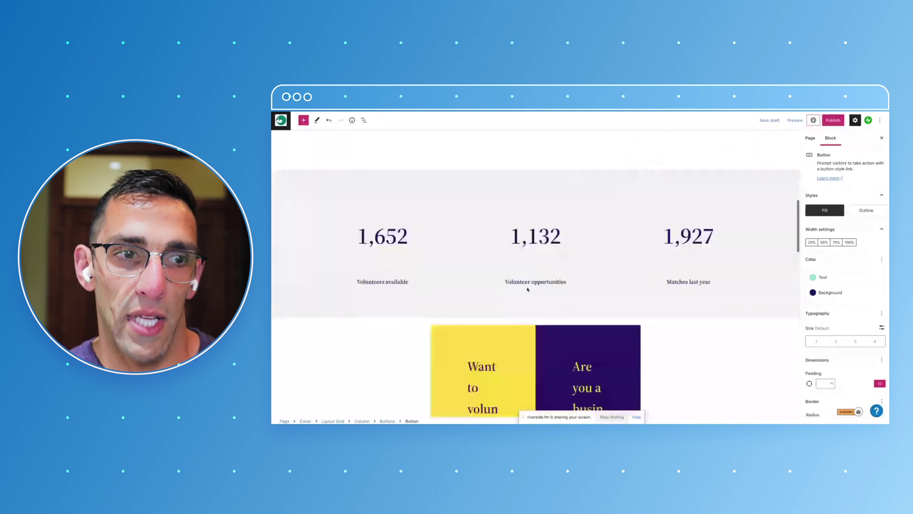
scroll(604, 220, down, 4)
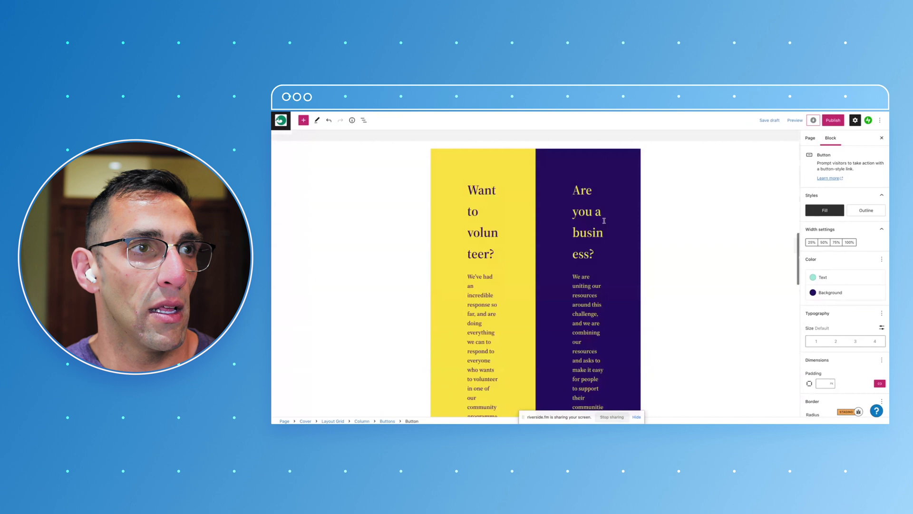
scroll(604, 220, down, 1)
scroll(536, 214, up, 7)
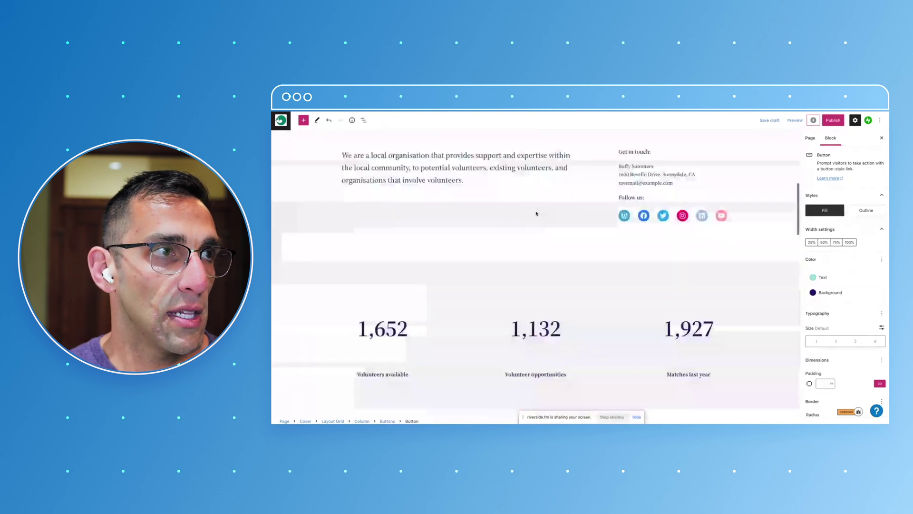
scroll(536, 214, up, 8)
- Select the yellow and purple Layout Grid in List View and set its alignment to Full width
click(363, 120)
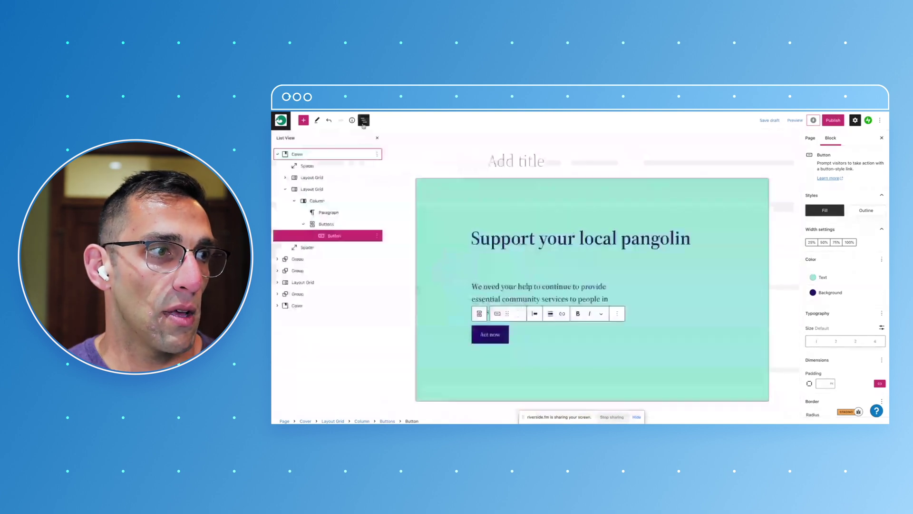
scroll(487, 254, down, 1)
scroll(470, 242, down, 5)
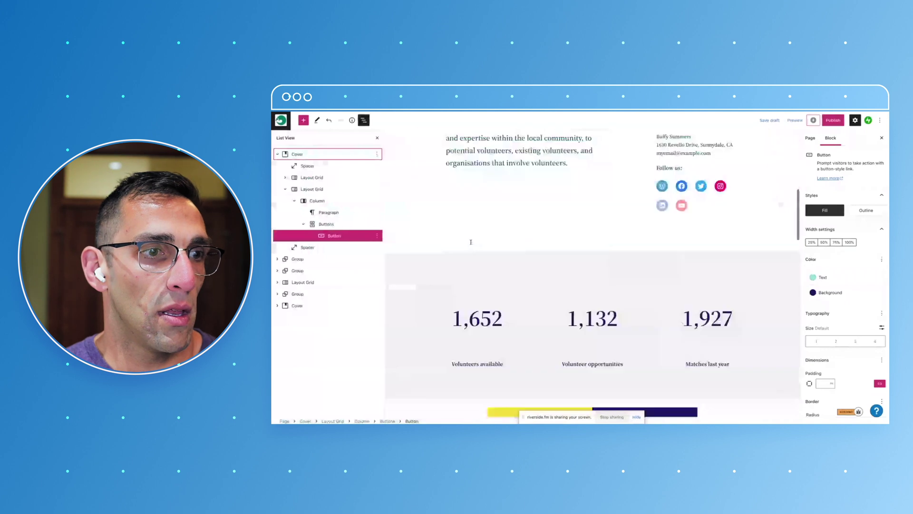
scroll(471, 241, down, 5)
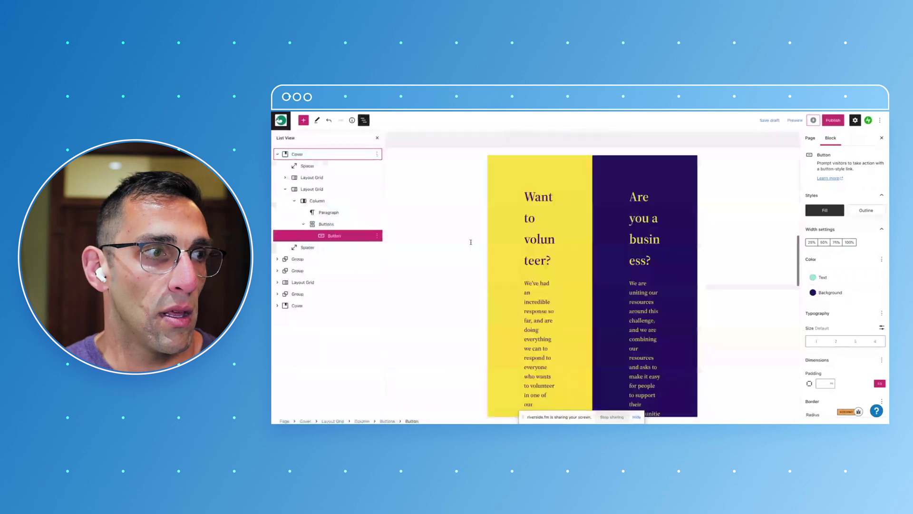
click(322, 295)
click(300, 279)
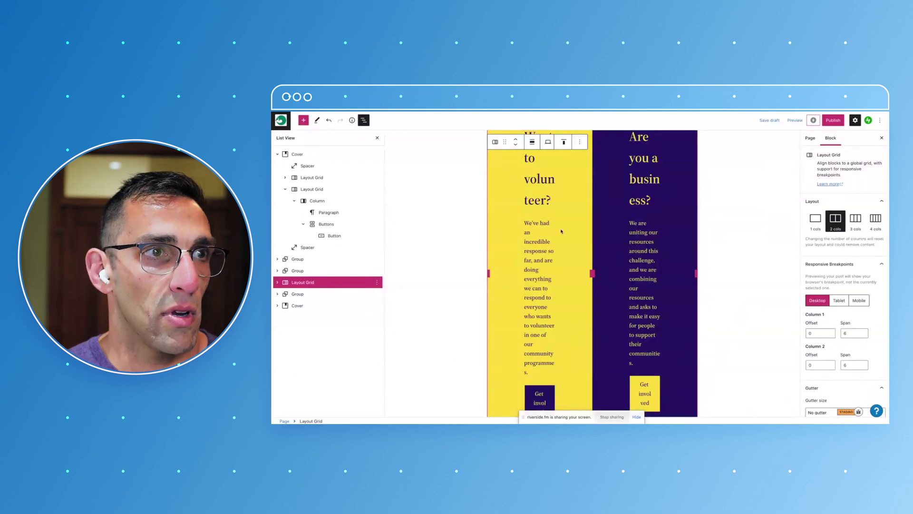
click(532, 141)
click(549, 175)
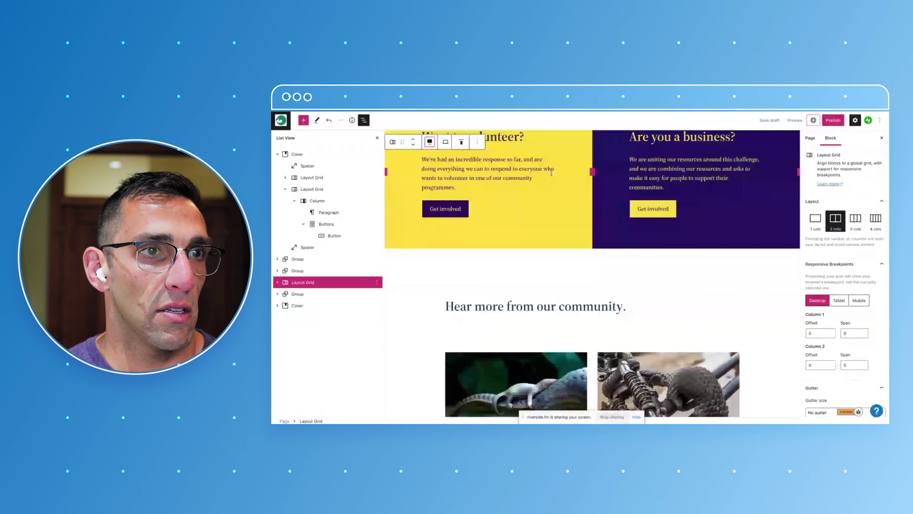
- Scroll up and down the page to check the full-width volunteer and business grid
scroll(583, 201, up, 1)
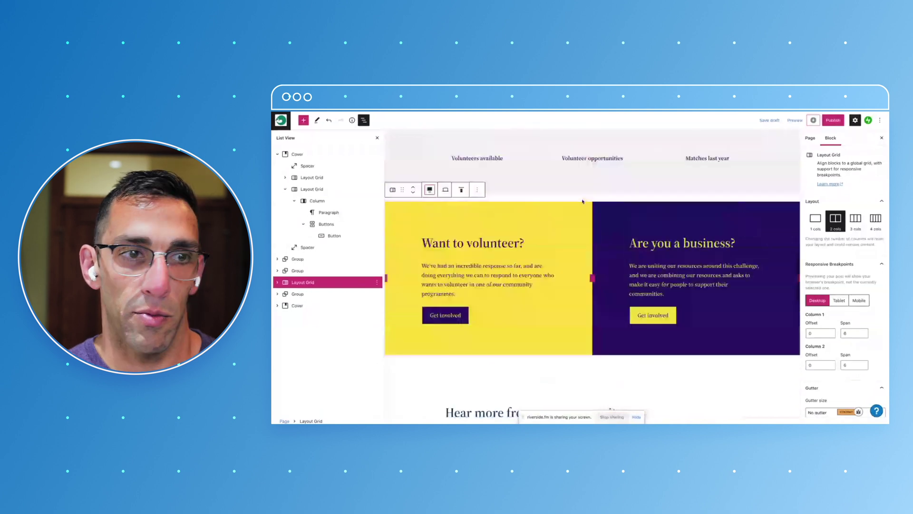
scroll(583, 201, down, 1)
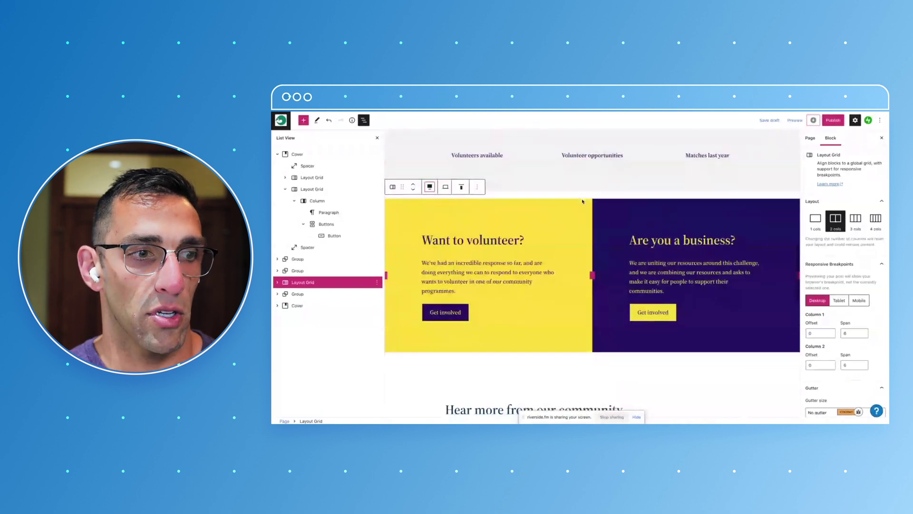
scroll(583, 201, down, 5)
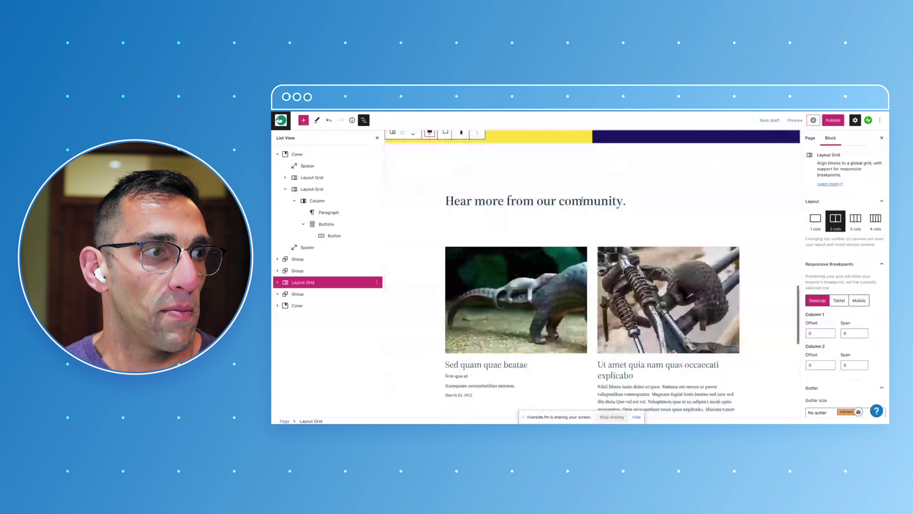
scroll(577, 255, up, 4)
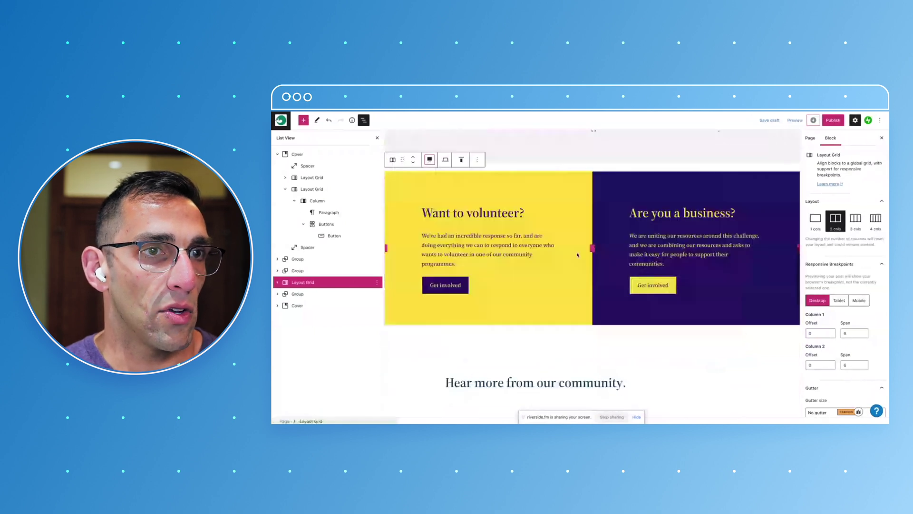
scroll(577, 255, up, 11)
scroll(577, 255, down, 10)
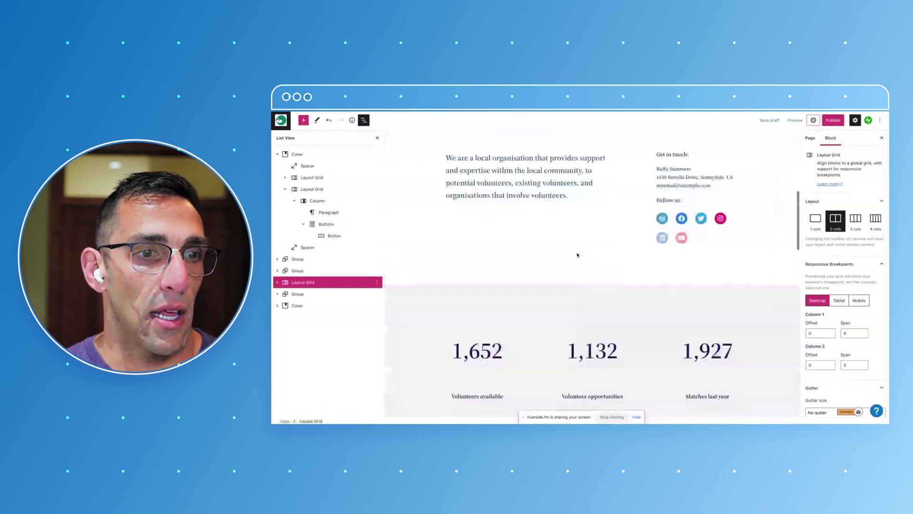
scroll(578, 255, down, 10)
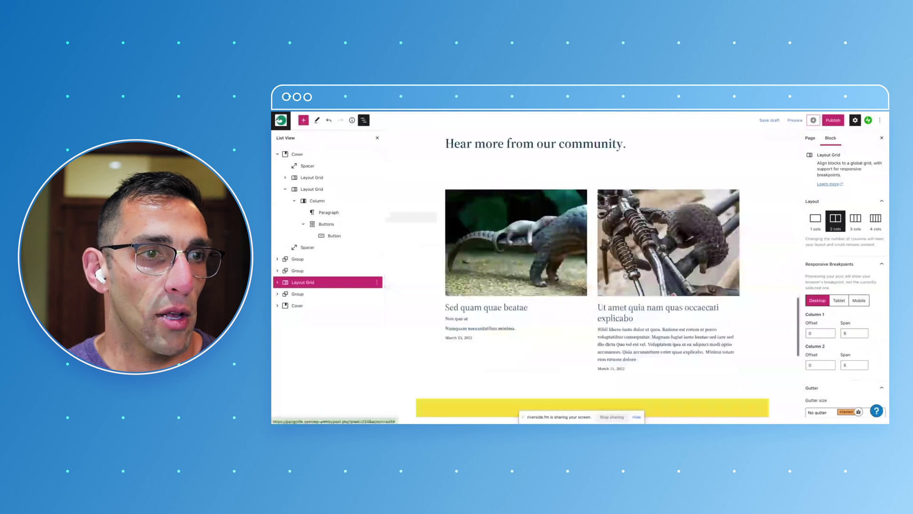
scroll(625, 276, up, 5)
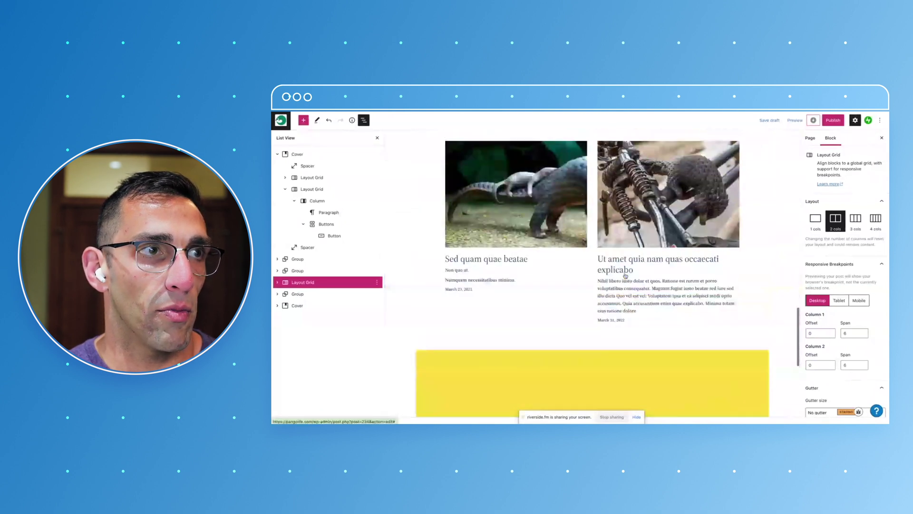
scroll(625, 276, up, 2)
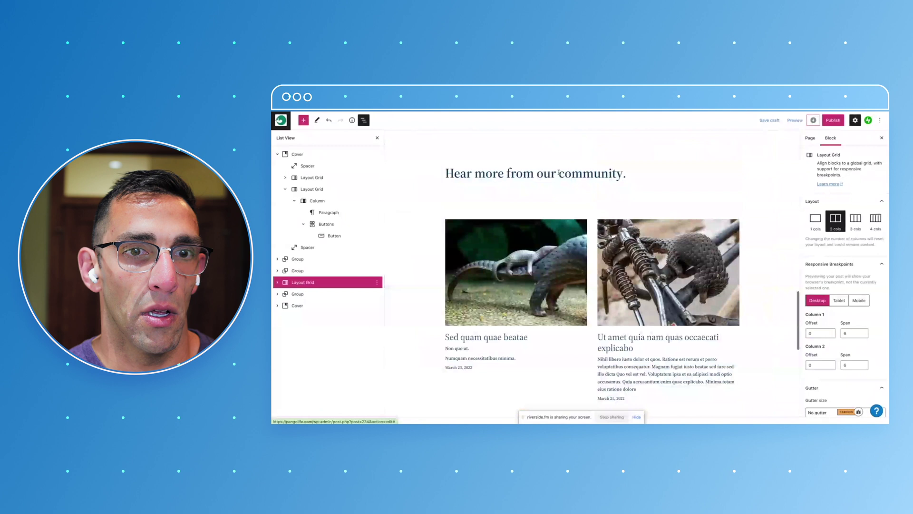
scroll(559, 174, down, 3)
scroll(560, 173, down, 3)
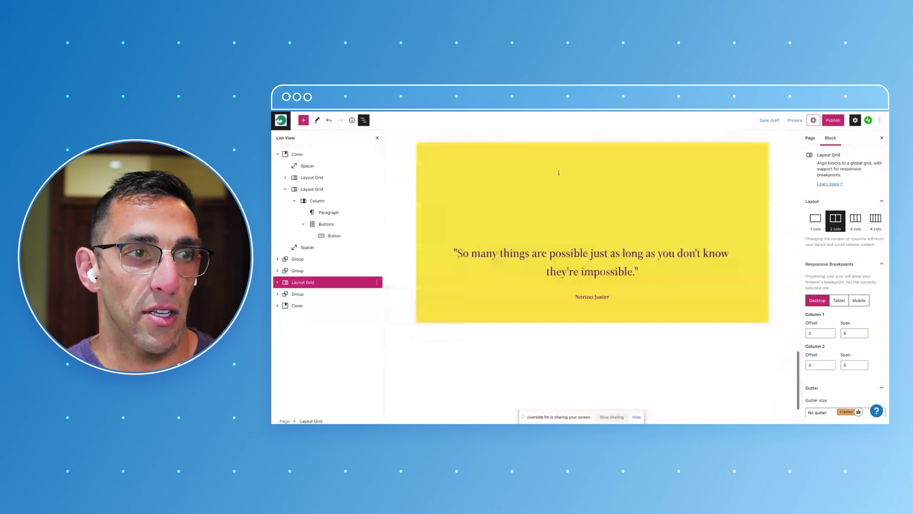
- Set the Norton Juster quote Cover's overlay colour to light blue
click(659, 194)
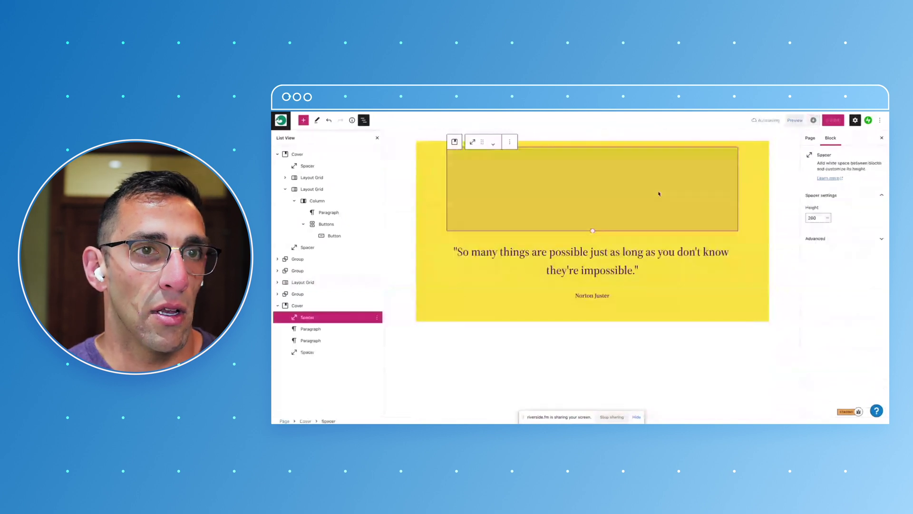
click(754, 224)
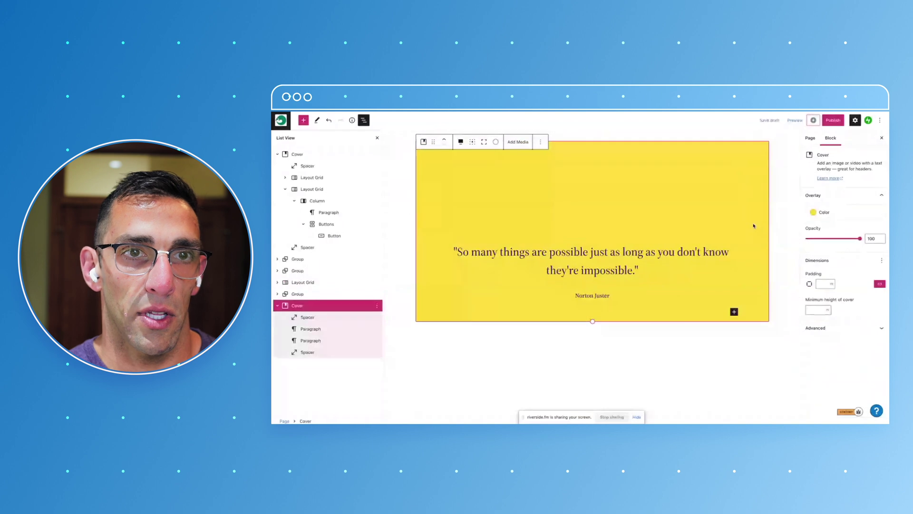
click(820, 214)
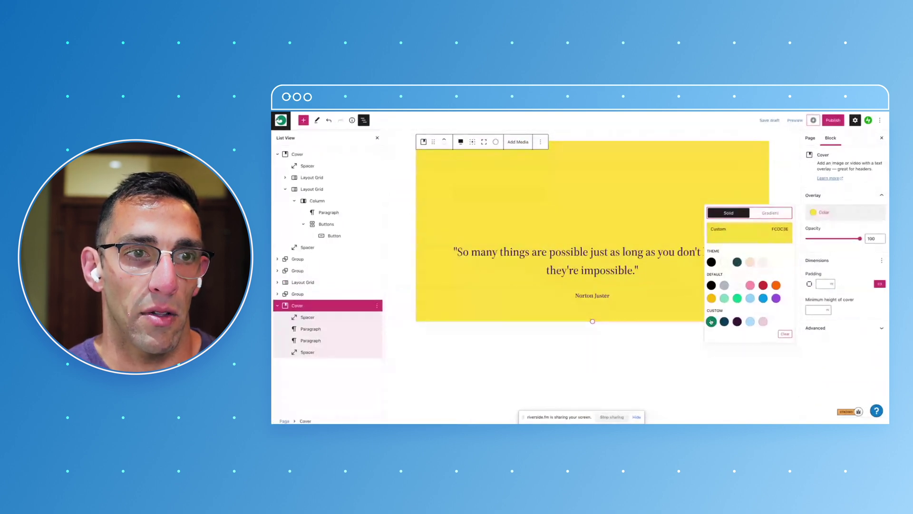
click(750, 321)
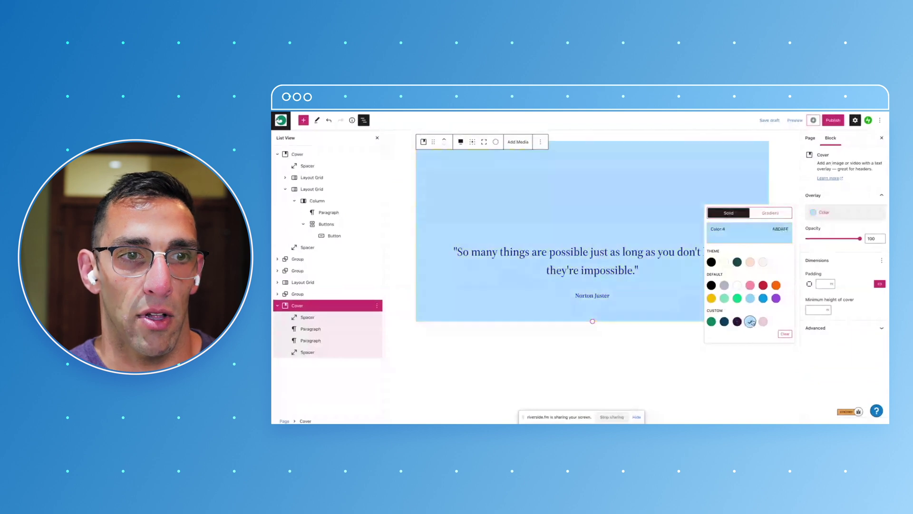
click(646, 341)
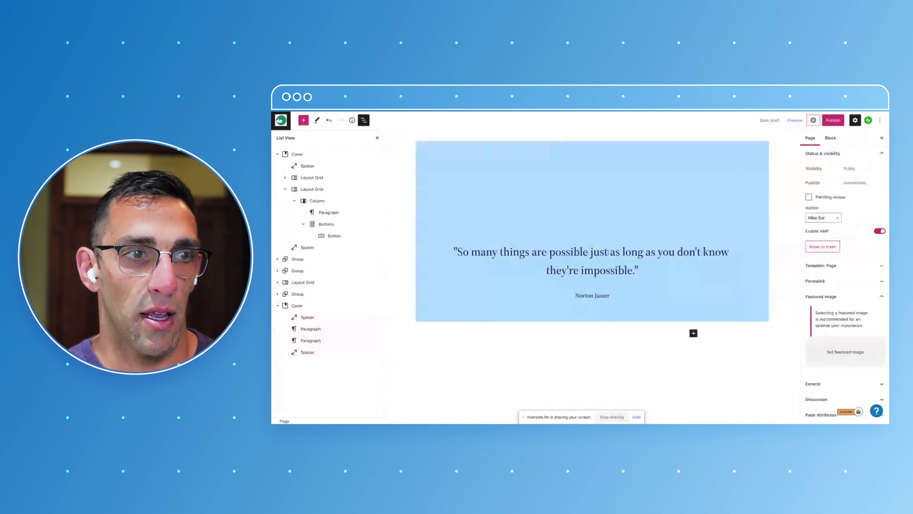
- Colour the quote paragraph's text dark purple 35163B
click(618, 266)
key(ctrl+a)
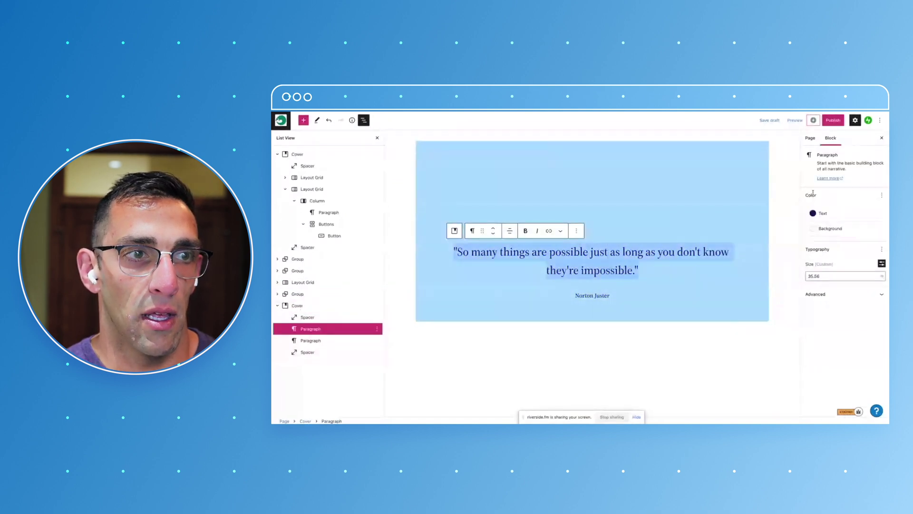
click(821, 219)
click(737, 306)
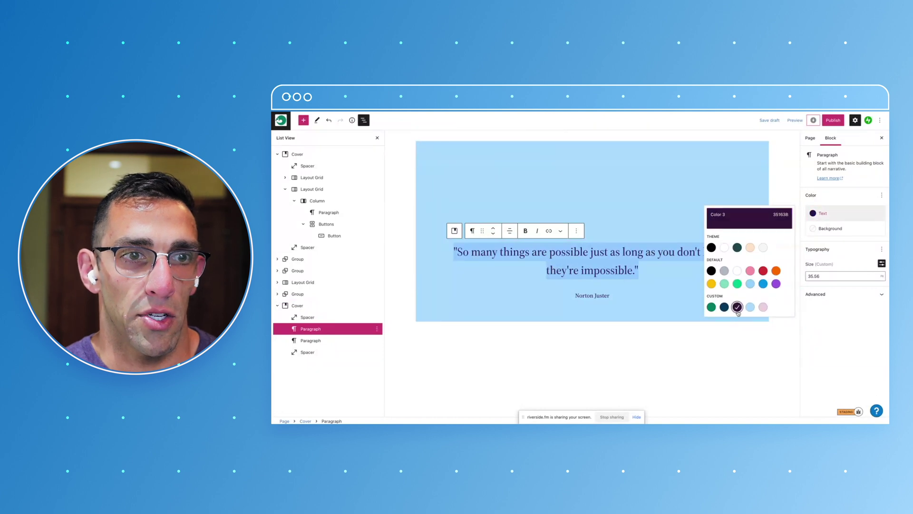
click(709, 336)
- Delete the pangolin Cover, the top Group and the statistics Group from List View
scroll(708, 338, up, 3)
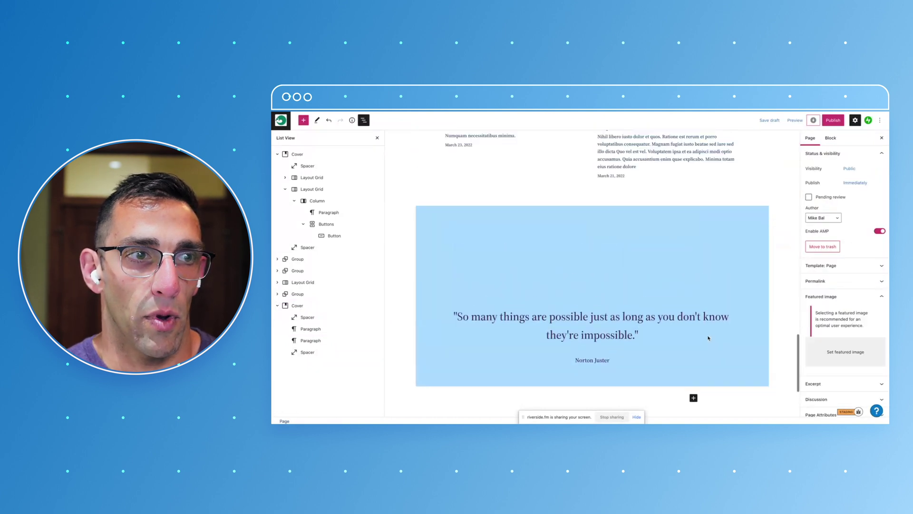
scroll(709, 338, up, 10)
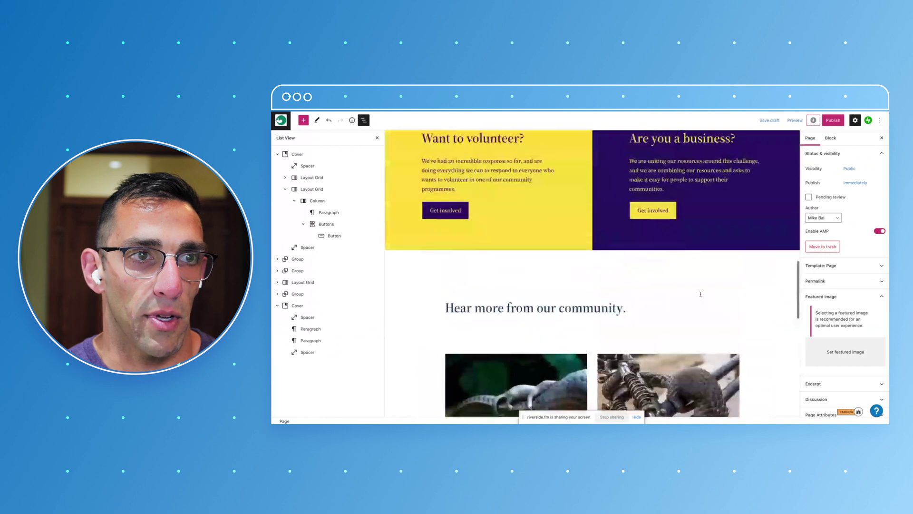
scroll(701, 293, up, 2)
scroll(700, 293, up, 5)
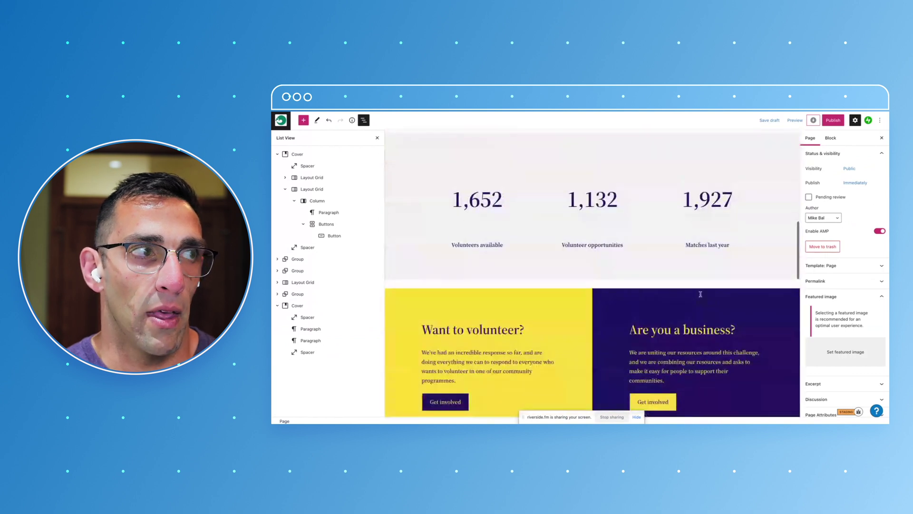
scroll(700, 294, up, 10)
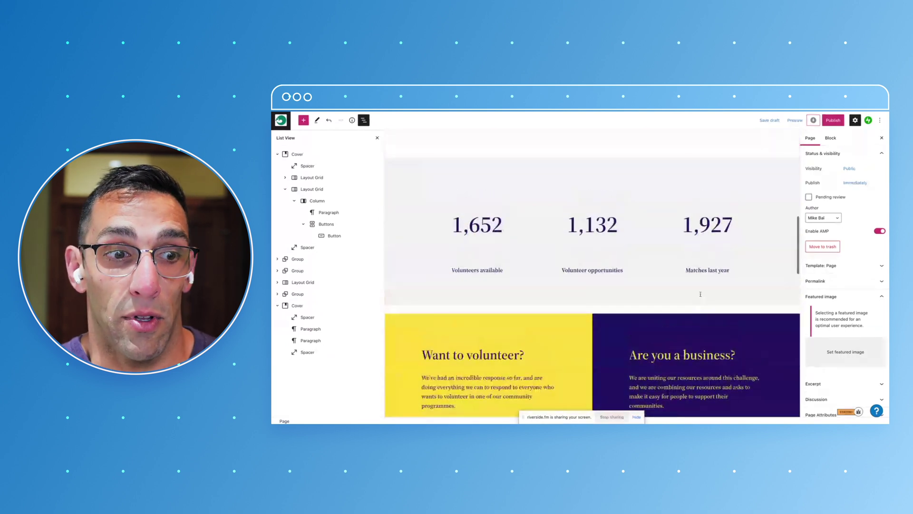
click(310, 155)
key(shift+alt+z)
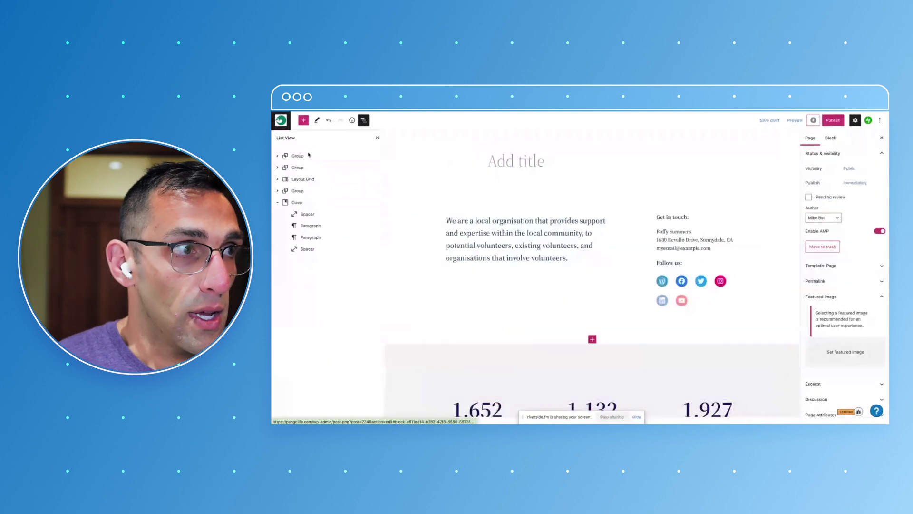
click(310, 156)
key(shift+alt+z)
click(303, 155)
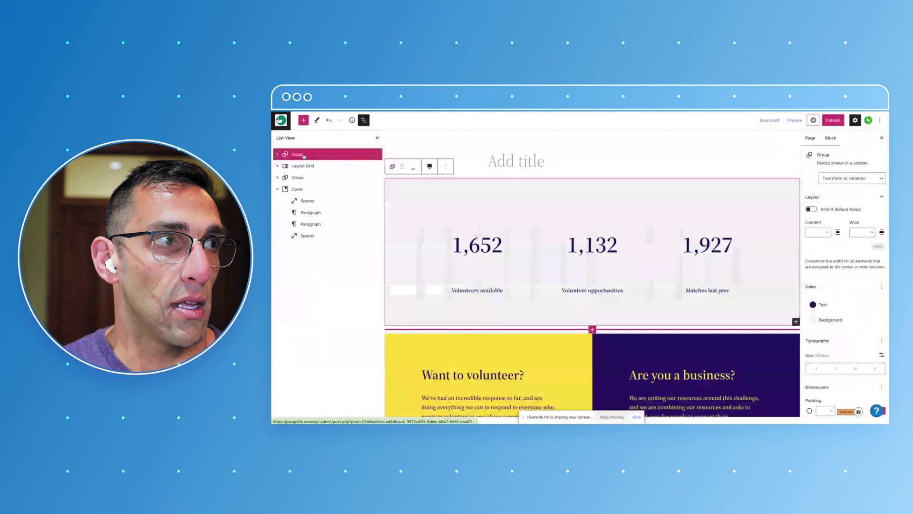
key(shift+alt+z)
- Select the remaining blocks from the Layout Grid through the last Cover and show their options
click(304, 155)
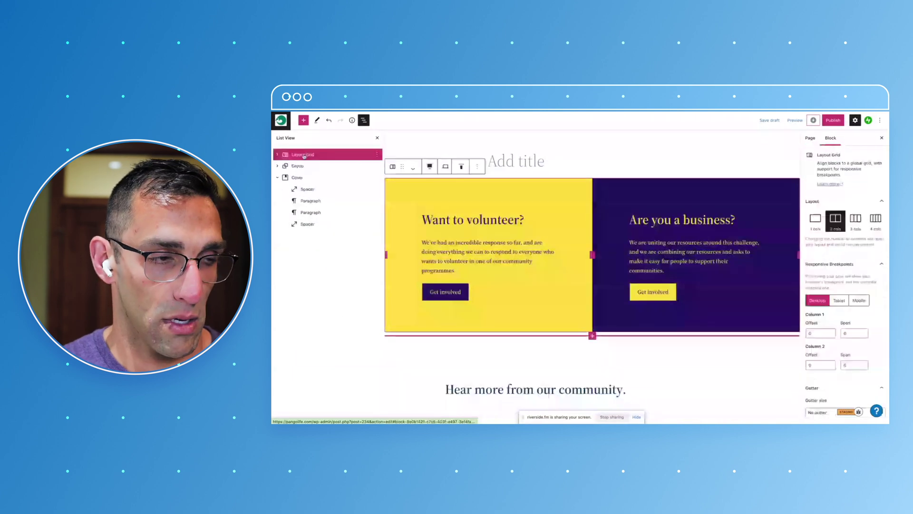
shift+click(301, 178)
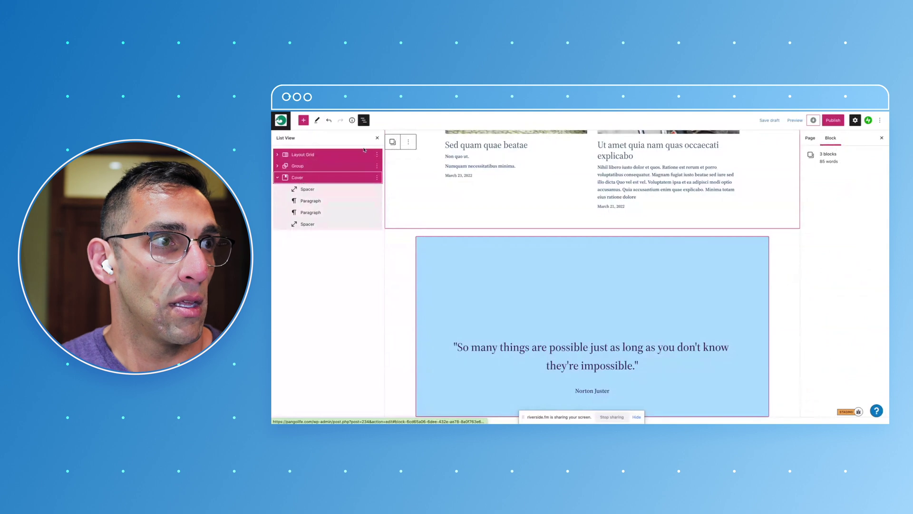
click(377, 177)
- Remove the three selected blocks and title the page 'Landing Page'
click(389, 275)
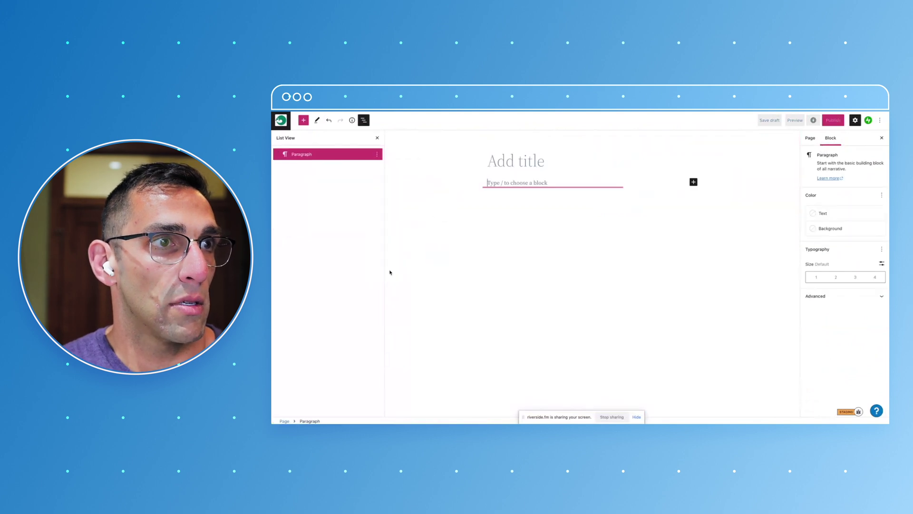
click(523, 161)
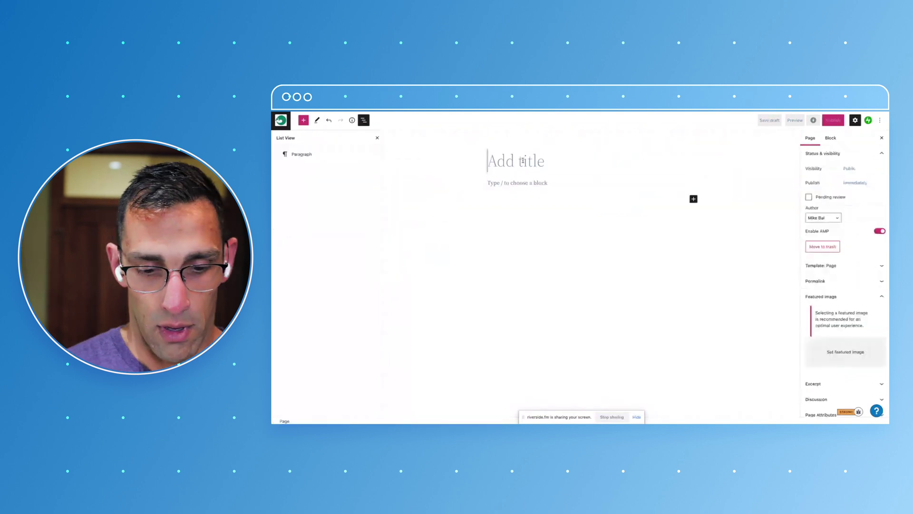
text(Landi)
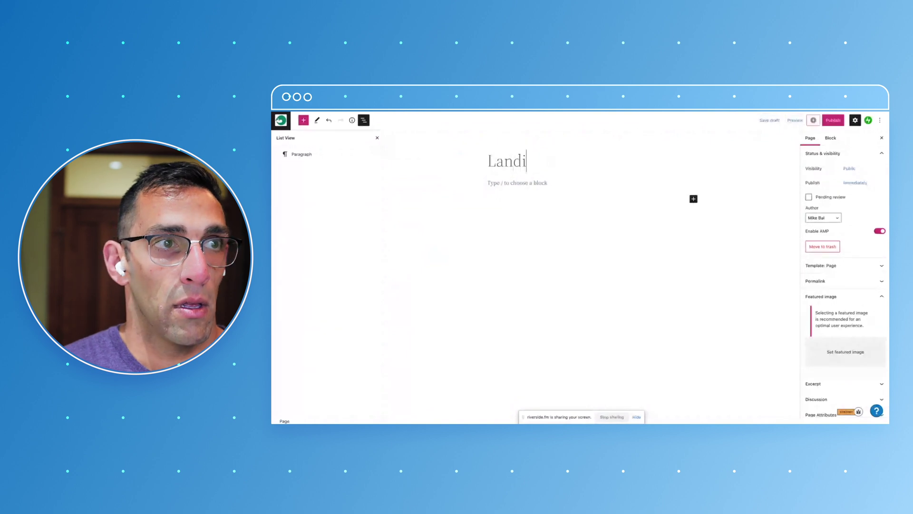
text(ng Page)
key(Return)
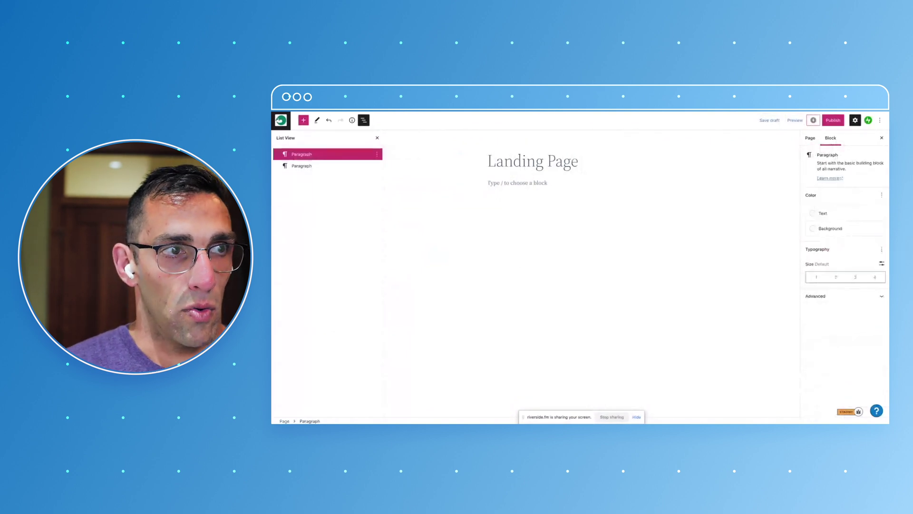
- Add an empty Cover block beneath the title using the /cover command
key(Return)
key(BackSpace)
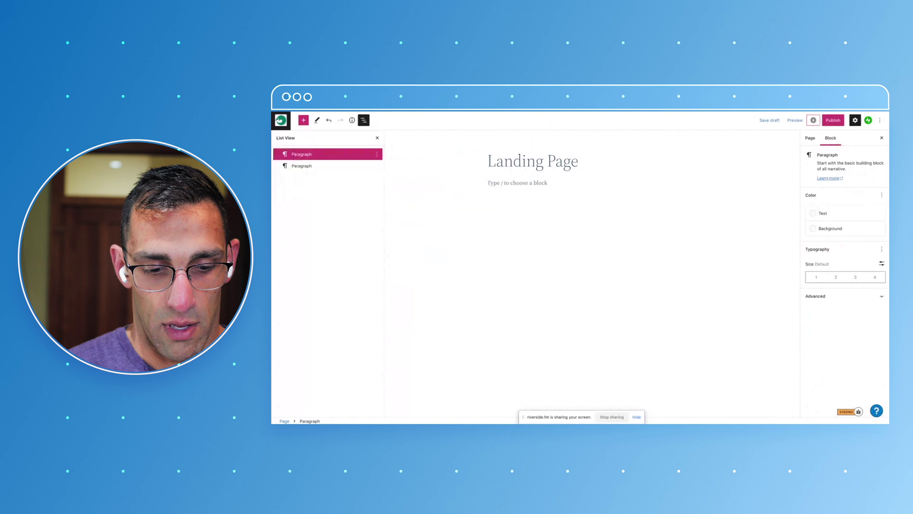
text(/cove)
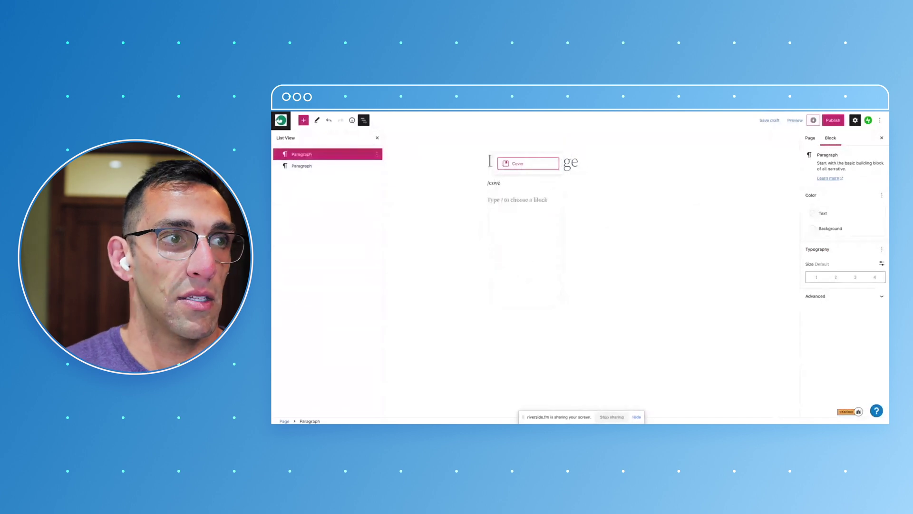
key(Return)
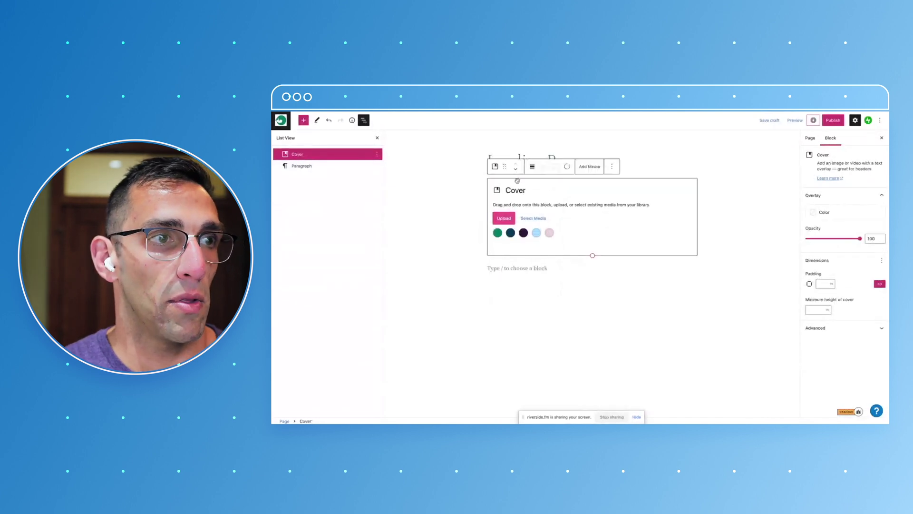
- Fill the cover with the dark satellite island image from an Openverse search for 'island'
click(541, 219)
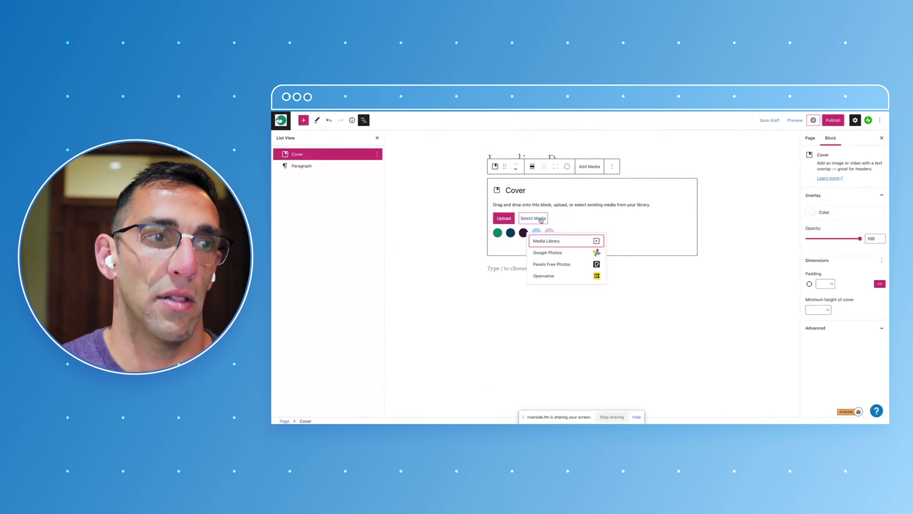
click(565, 275)
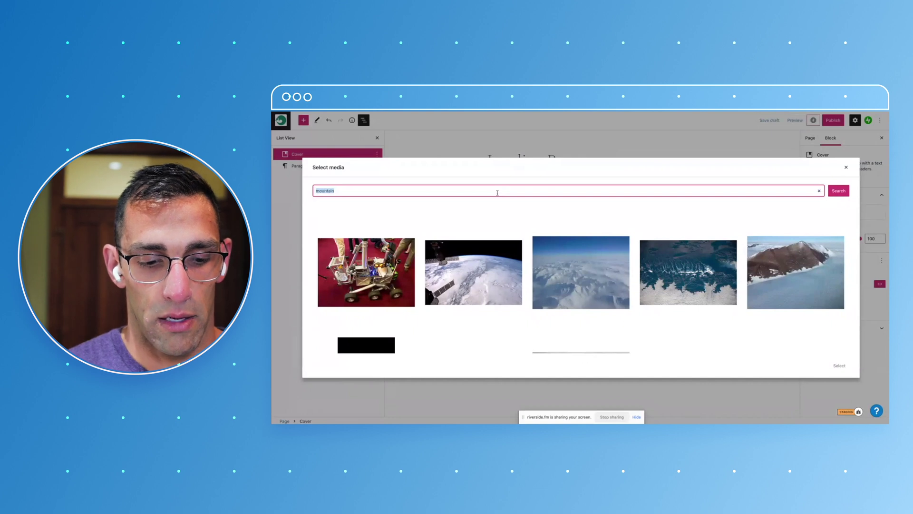
text(island)
key(Return)
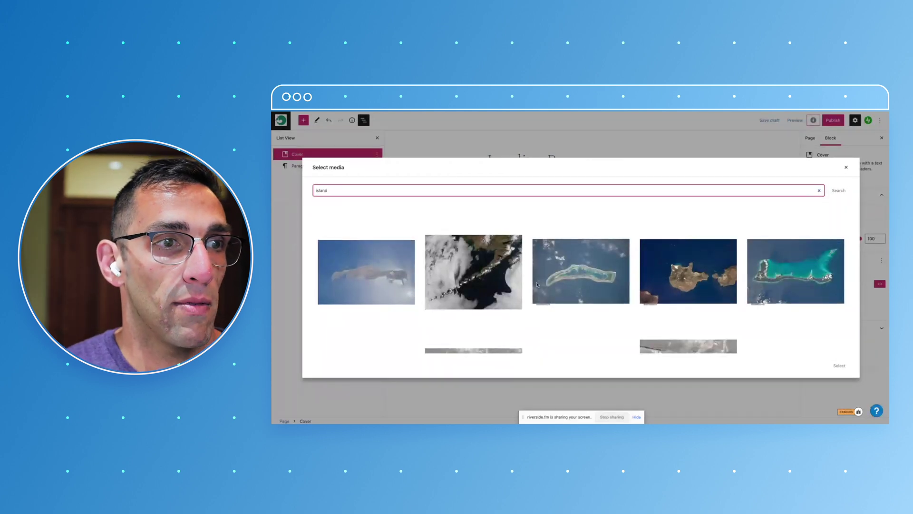
scroll(504, 281, down, 5)
scroll(537, 284, down, 2)
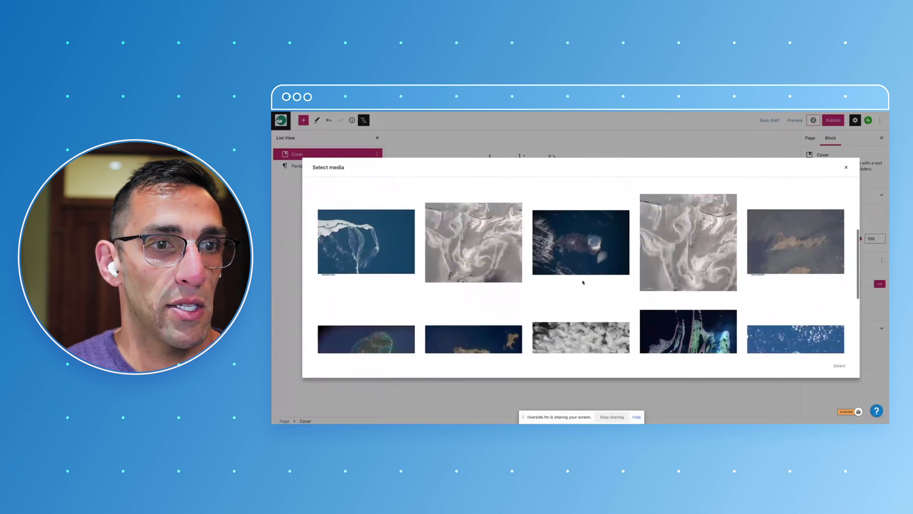
click(697, 290)
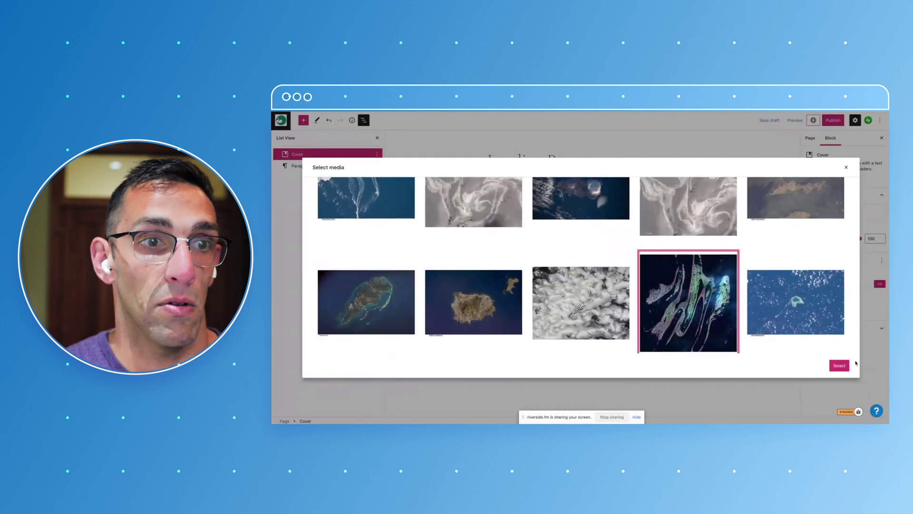
click(839, 365)
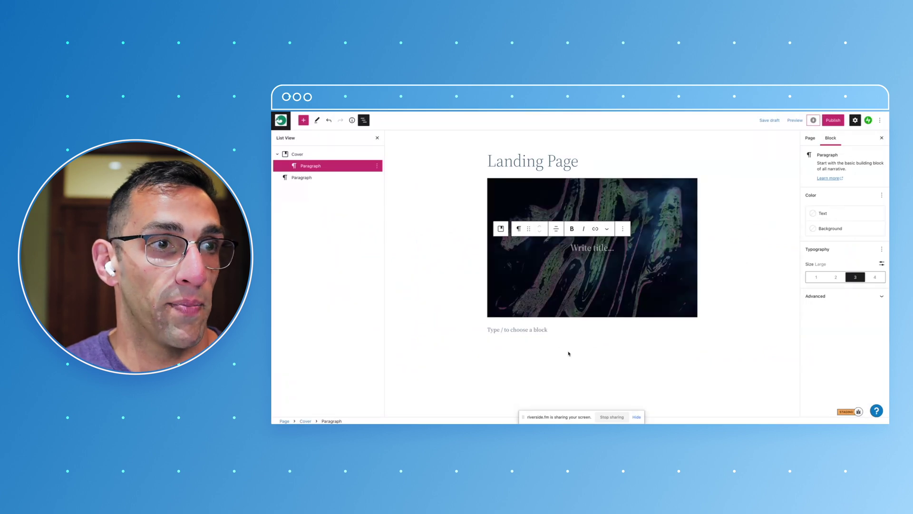
- Set the island cover to Full width alignment and turn on Fixed background
click(566, 297)
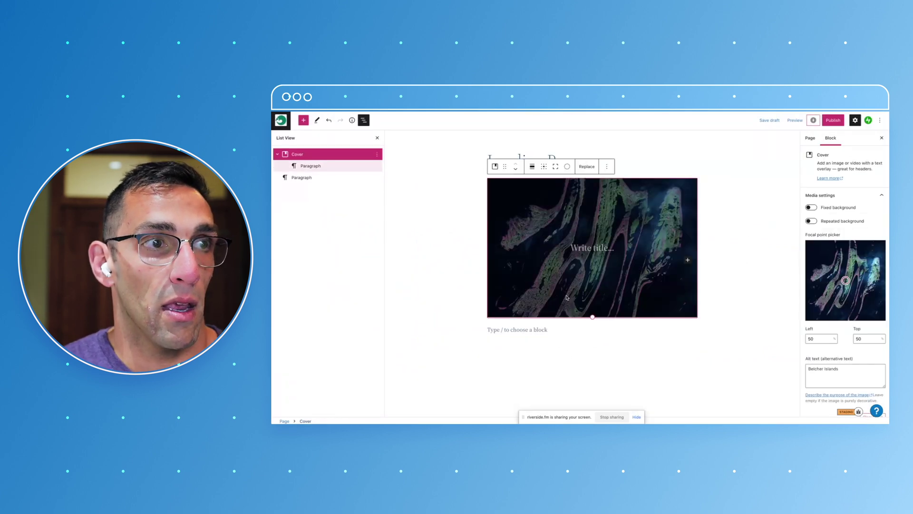
click(533, 167)
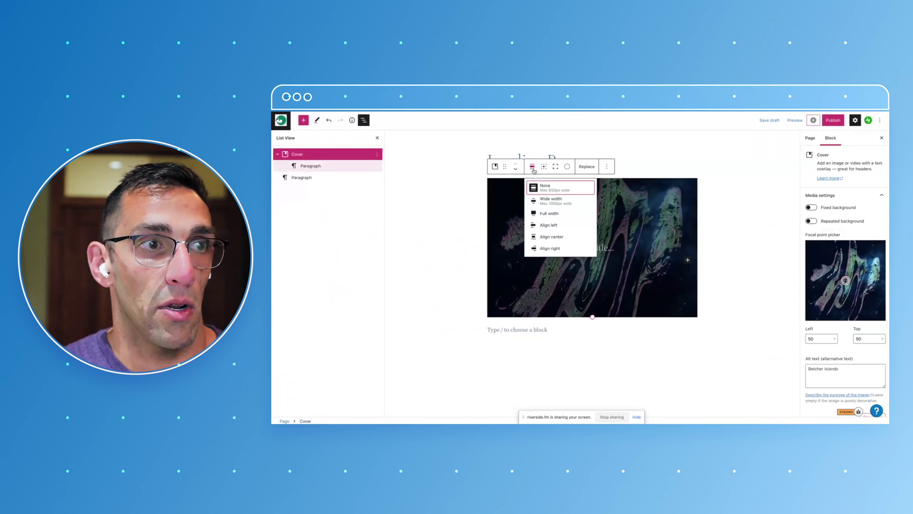
click(553, 201)
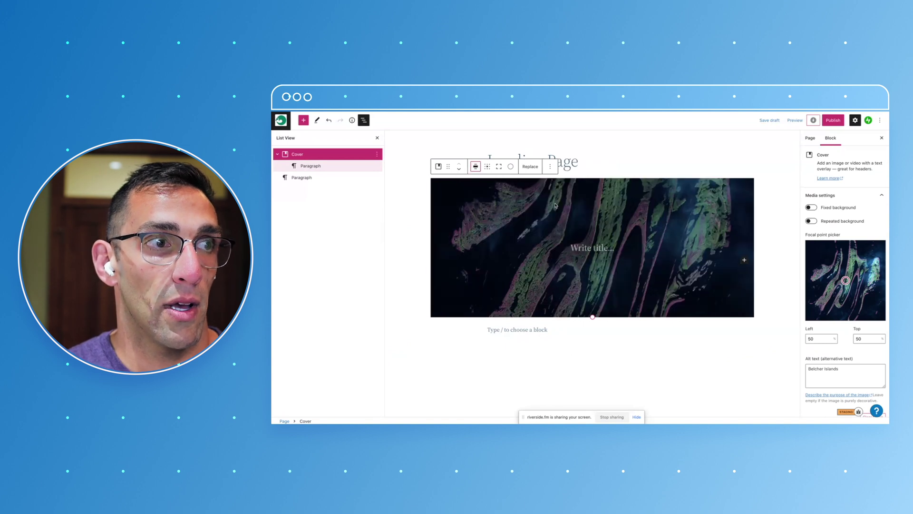
click(475, 167)
click(493, 214)
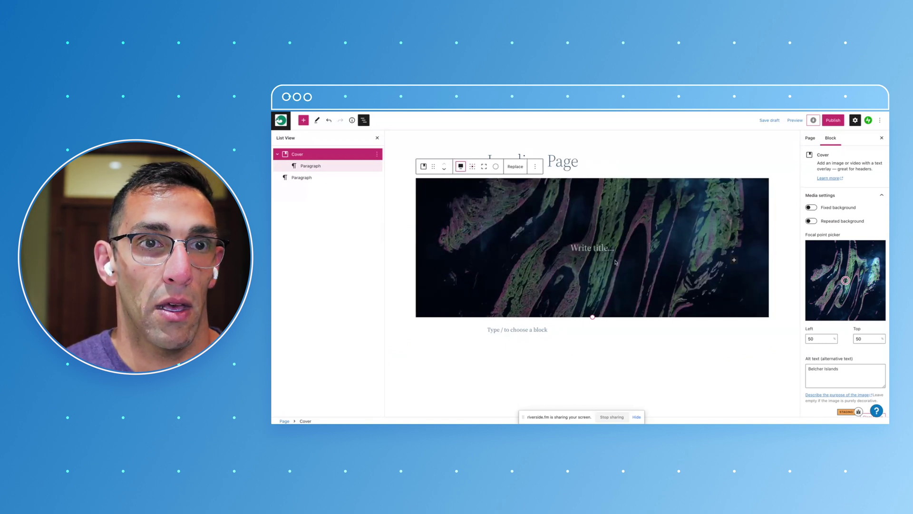
click(810, 207)
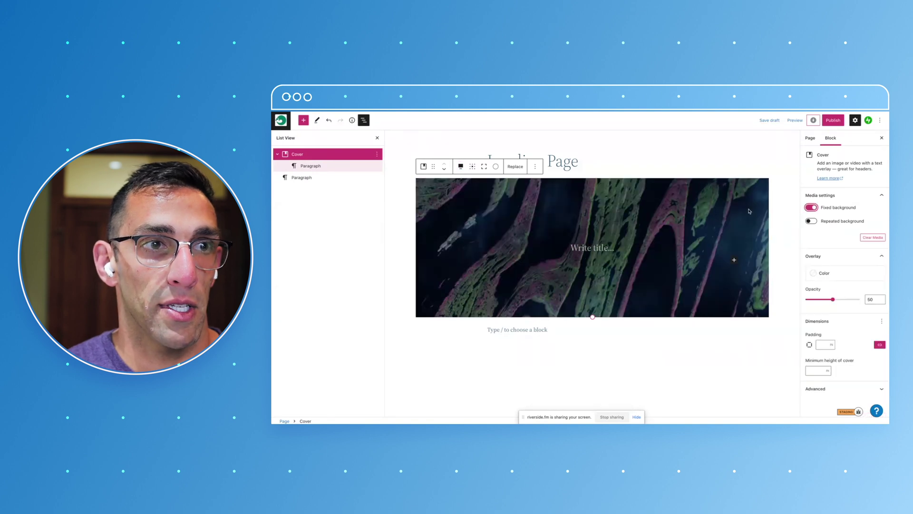
scroll(653, 257, down, 2)
scroll(653, 256, up, 2)
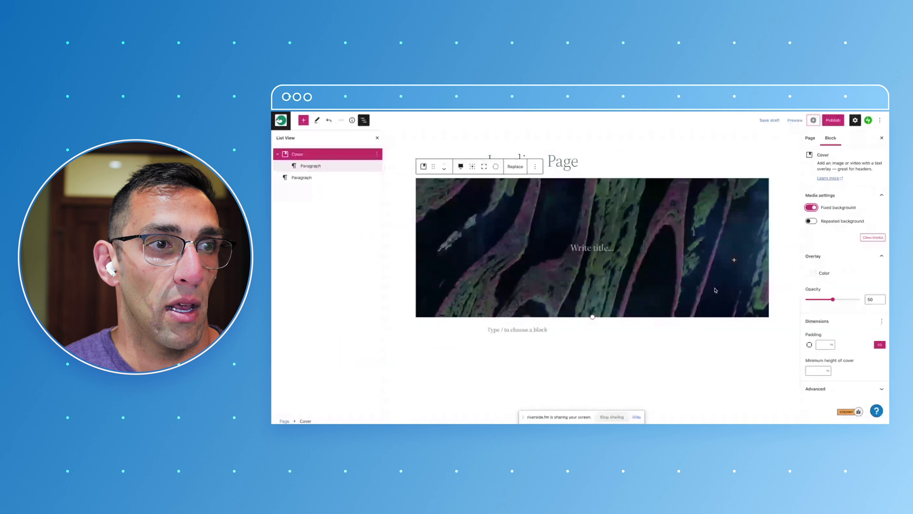
click(598, 250)
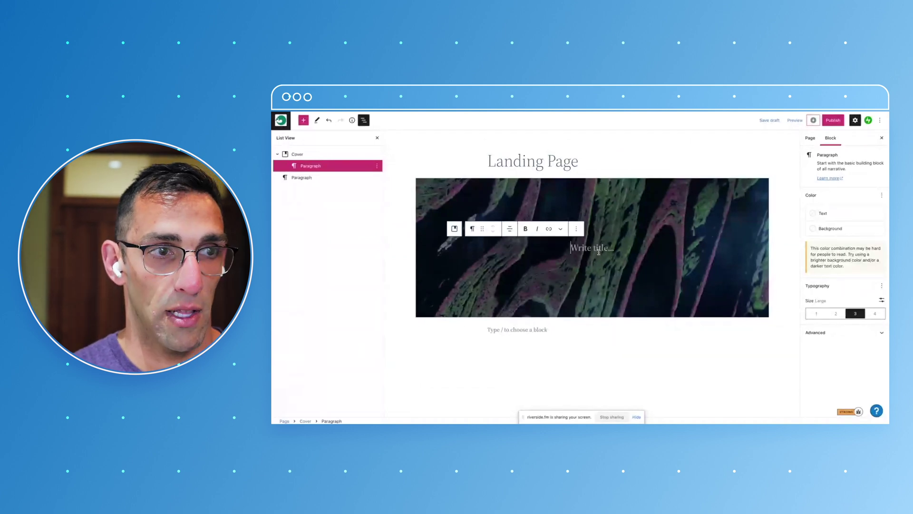
- Title the cover 'Save the pangolins!' and start a paragraph reading 'some kind paragraph'
text(Save the)
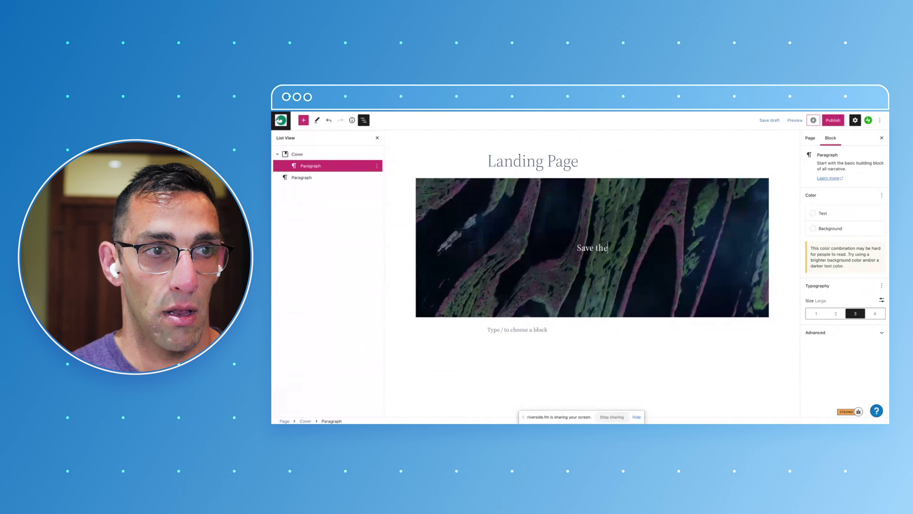
text( pangolins!)
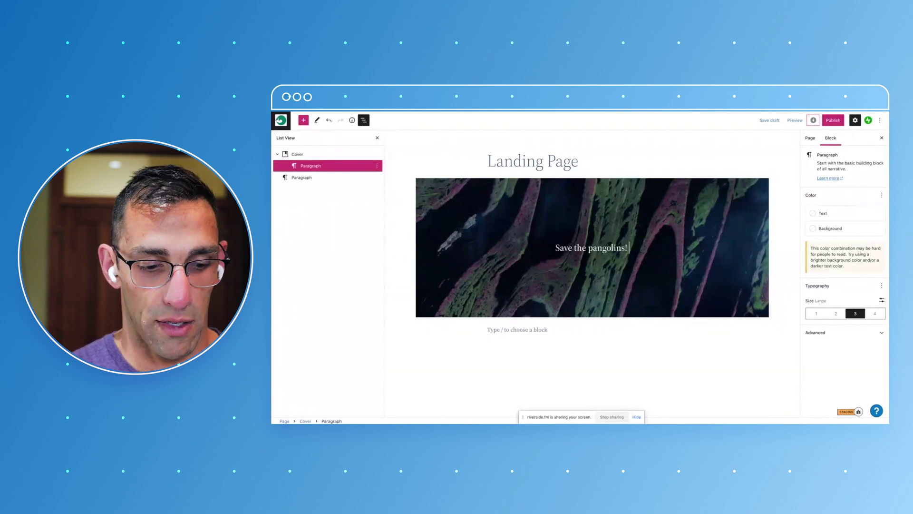
key(Return)
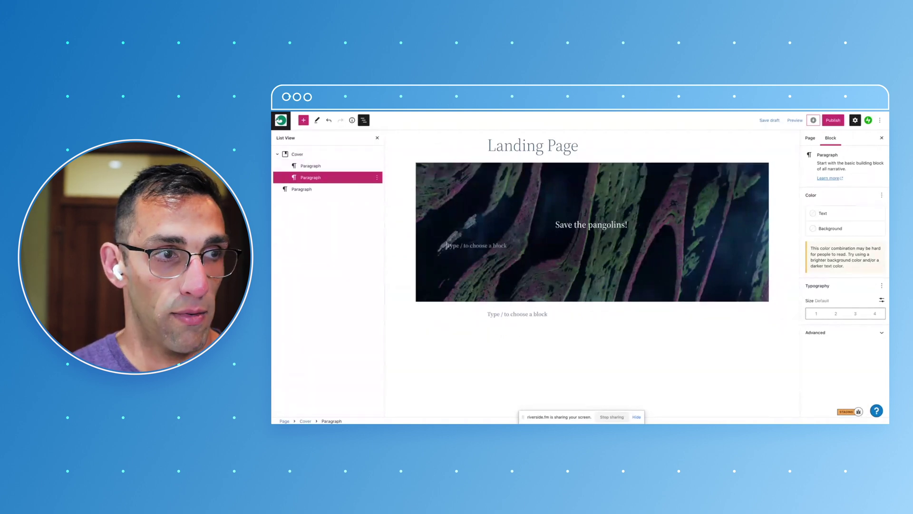
text(some kind paragra)
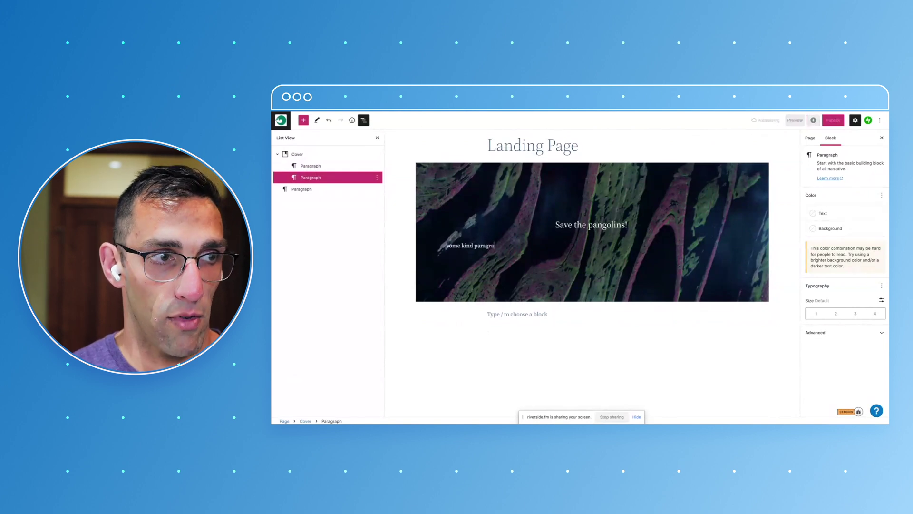
text(ph)
- Lengthen the paragraph with pasted copies of the text, end it with a period, and start a new block
click(734, 251)
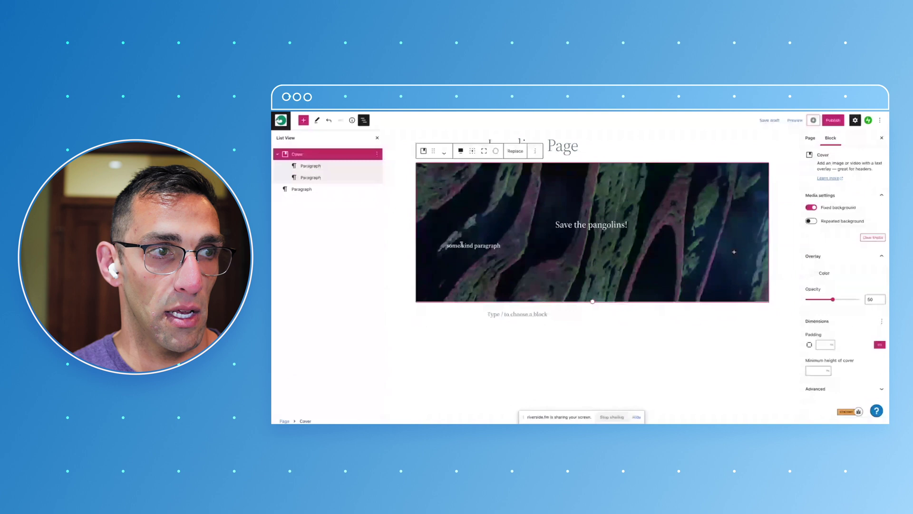
click(461, 244)
text(some kind paragraph some kind paragraph some kind paragraph some kind paragraph some kind paragraph some kind paragraph some kind paragraph)
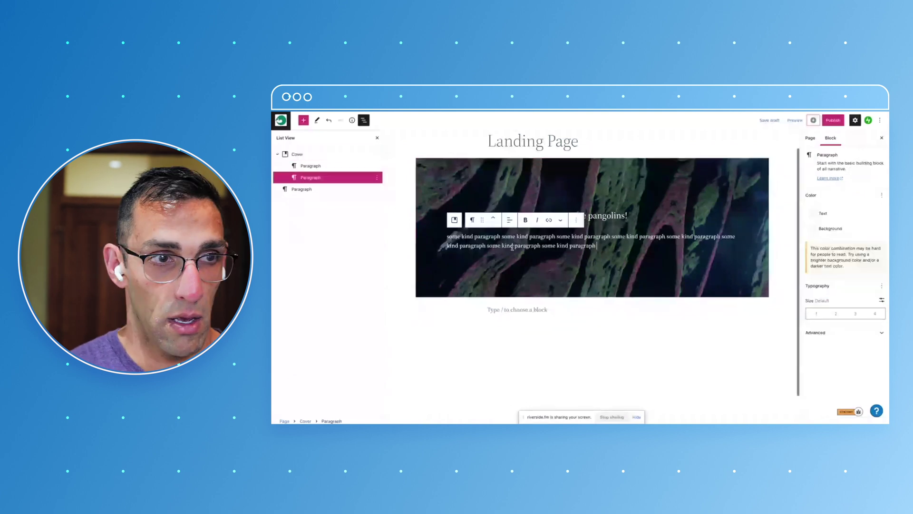
text(some kind paragraph some kind paragraph some kind paragraph some kind paragraph some kind paragraph)
text(.)
key(Return)
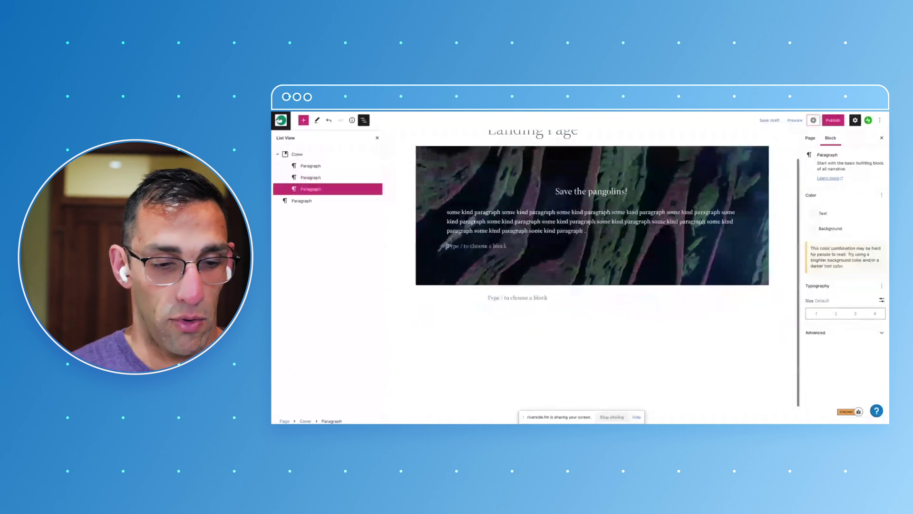
- Insert a Buttons block with /button below the cover paragraph and select its empty button
text(/bo)
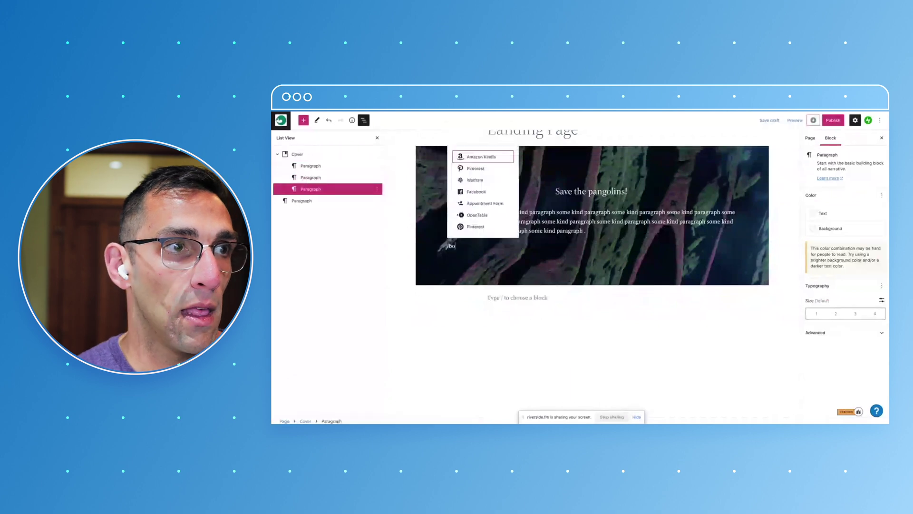
key(BackSpace)
text(utton)
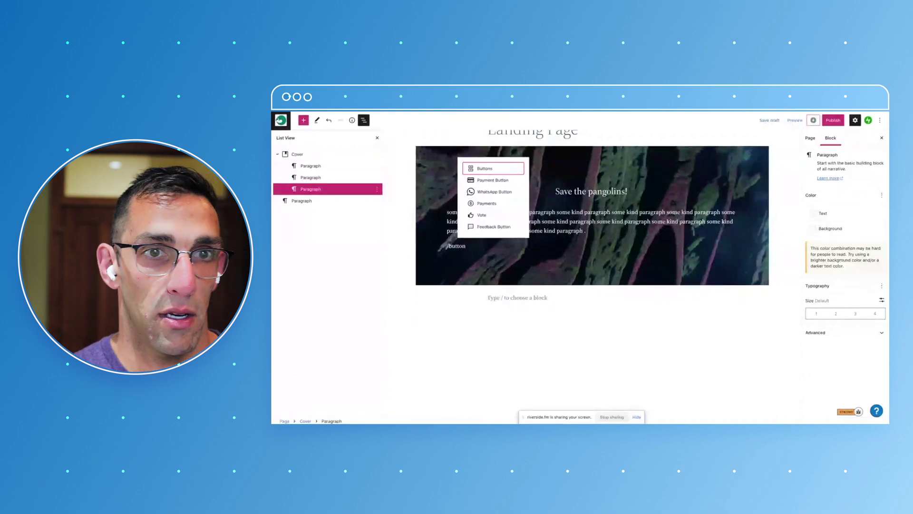
key(Return)
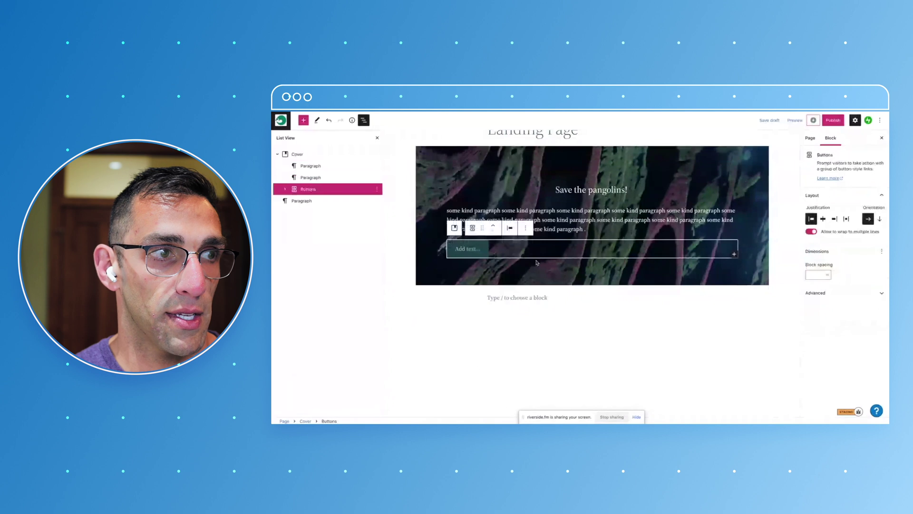
click(469, 254)
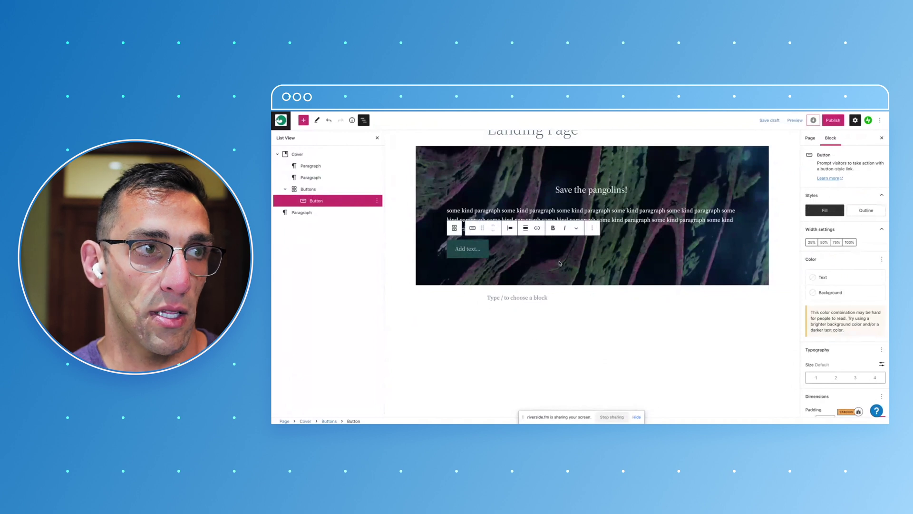
click(509, 227)
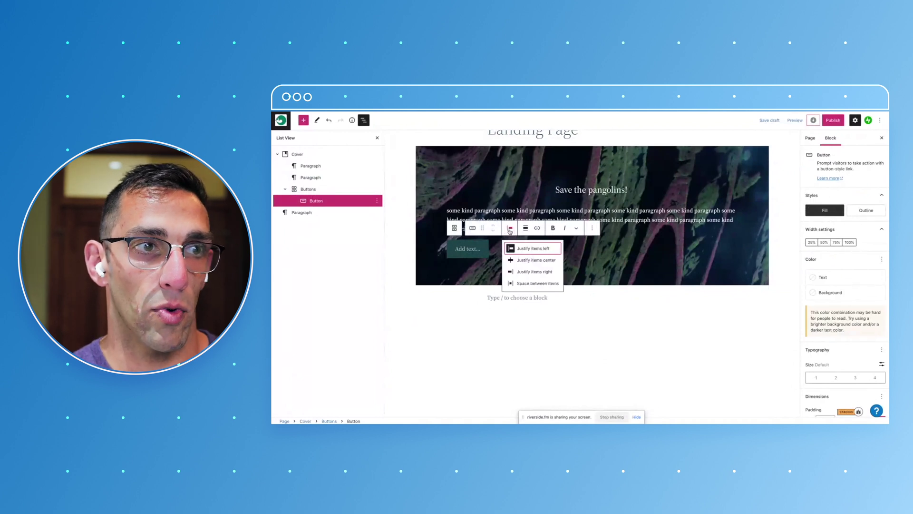
- Centre the cover button and give it a white background with Color 2 (043039) text
click(523, 261)
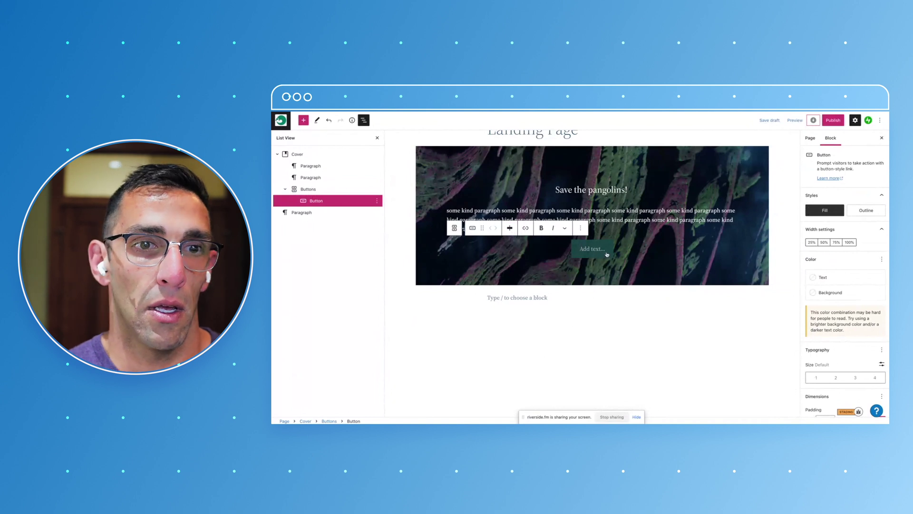
click(830, 292)
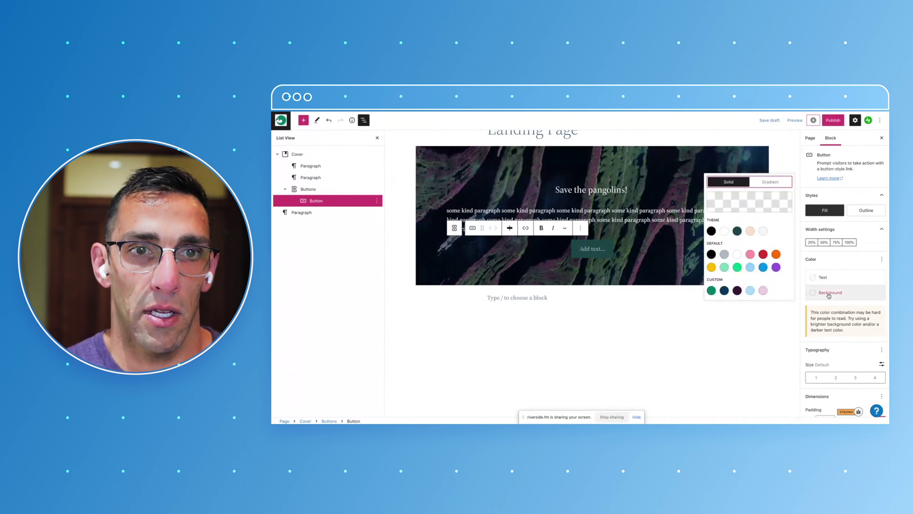
click(737, 254)
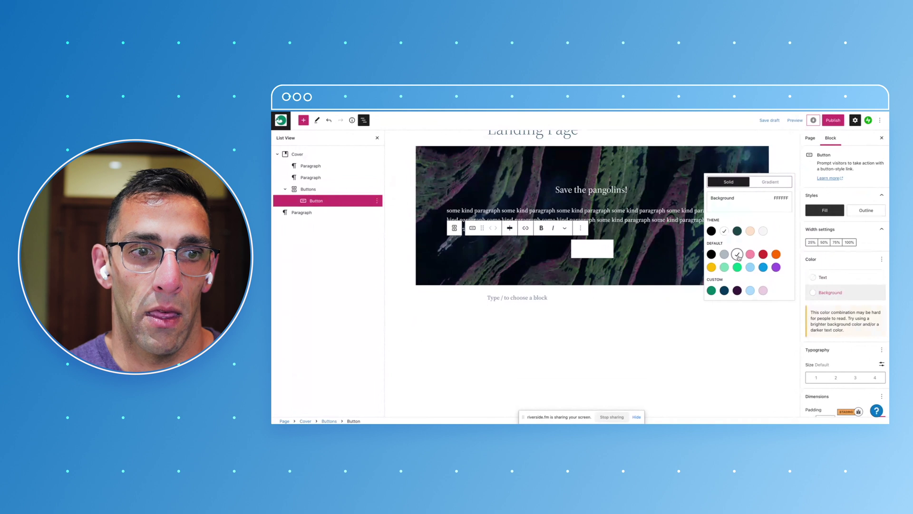
click(835, 277)
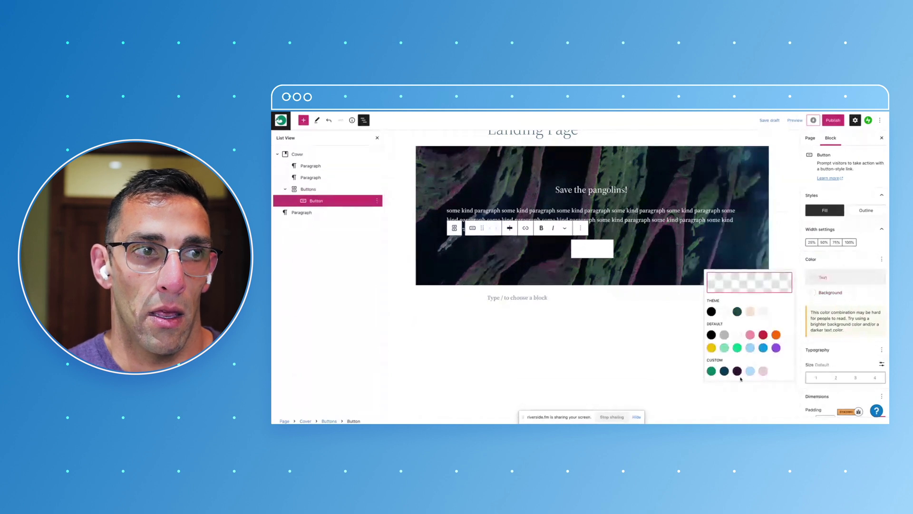
click(737, 370)
click(724, 371)
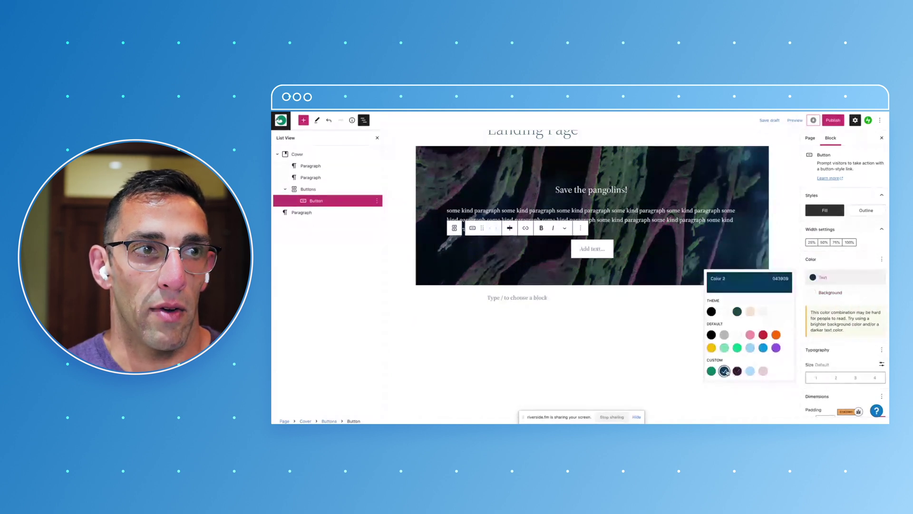
click(570, 311)
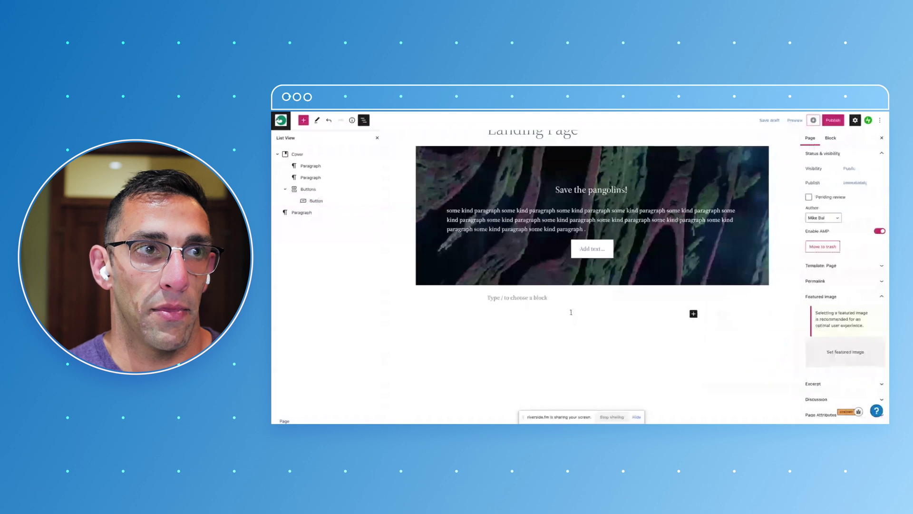
- Delete the empty paragraph block below the cover
click(544, 298)
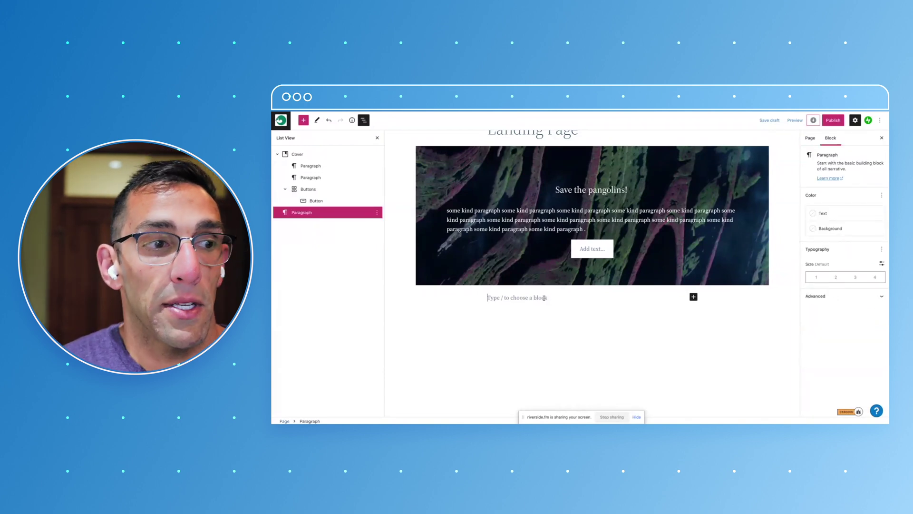
key(BackSpace)
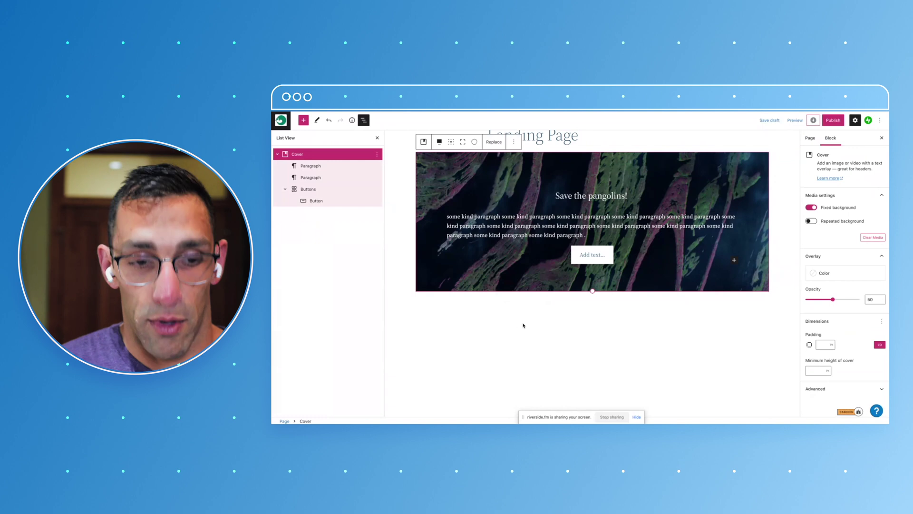
click(537, 317)
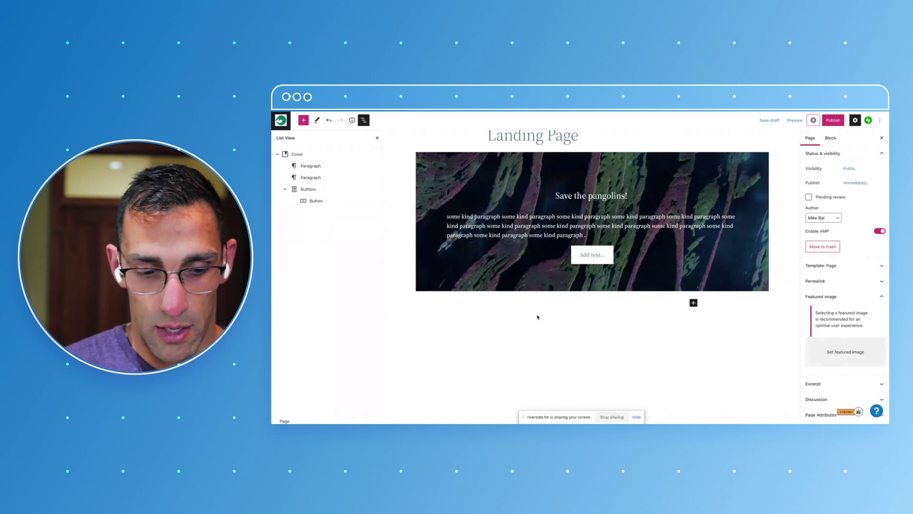
- Browse the Quotes category in the block library's Patterns section
click(693, 302)
text(/col)
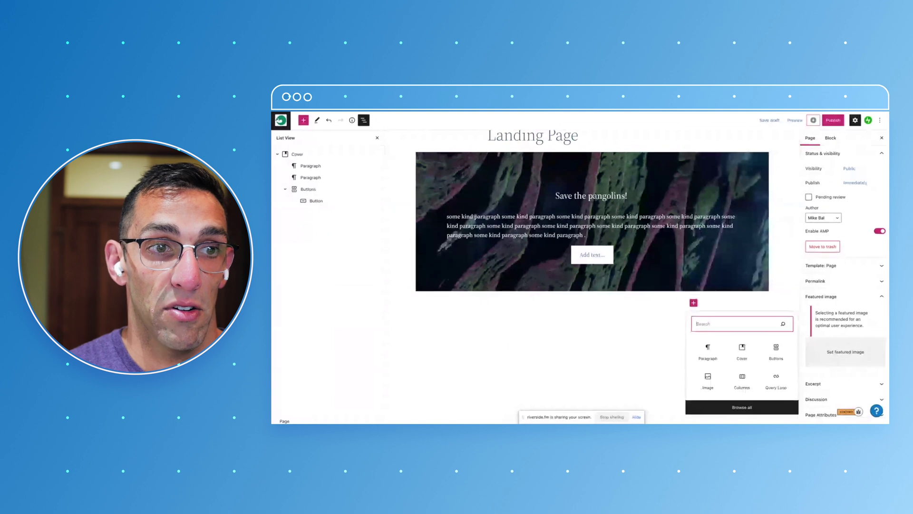
click(653, 332)
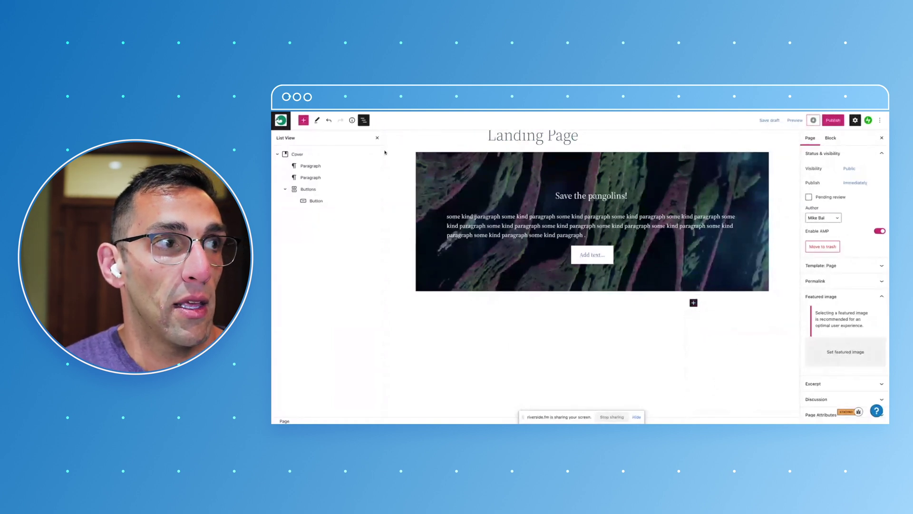
click(304, 119)
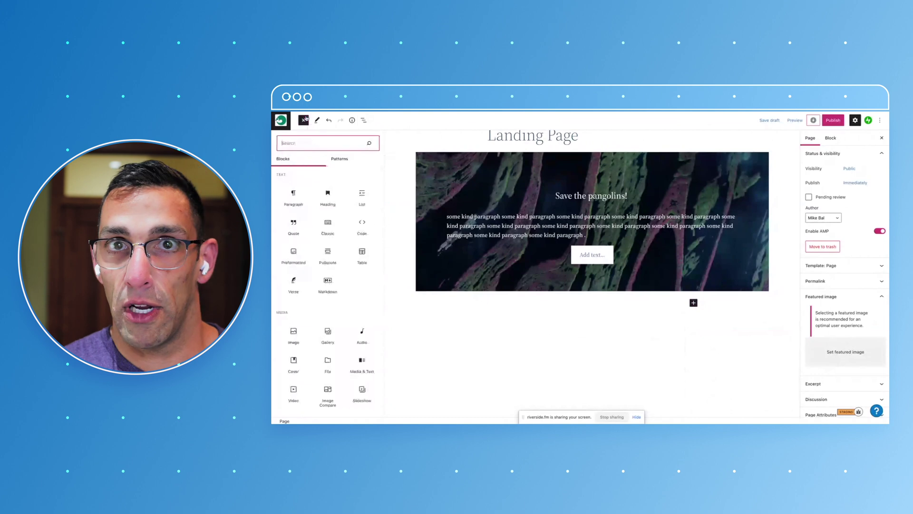
click(349, 161)
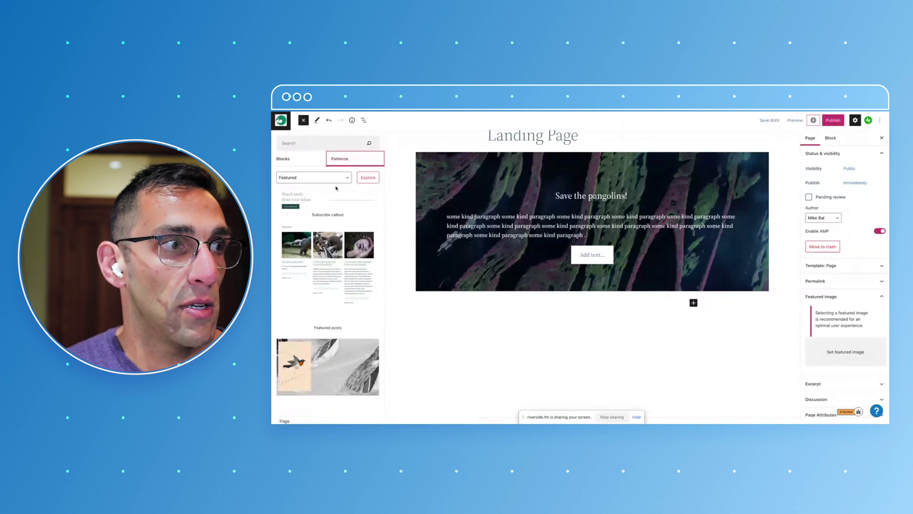
click(340, 181)
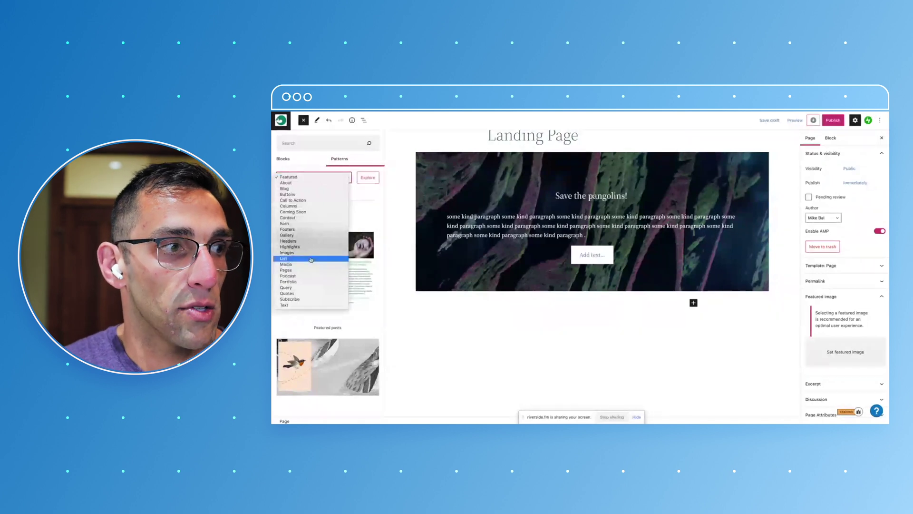
click(311, 293)
scroll(347, 323, down, 5)
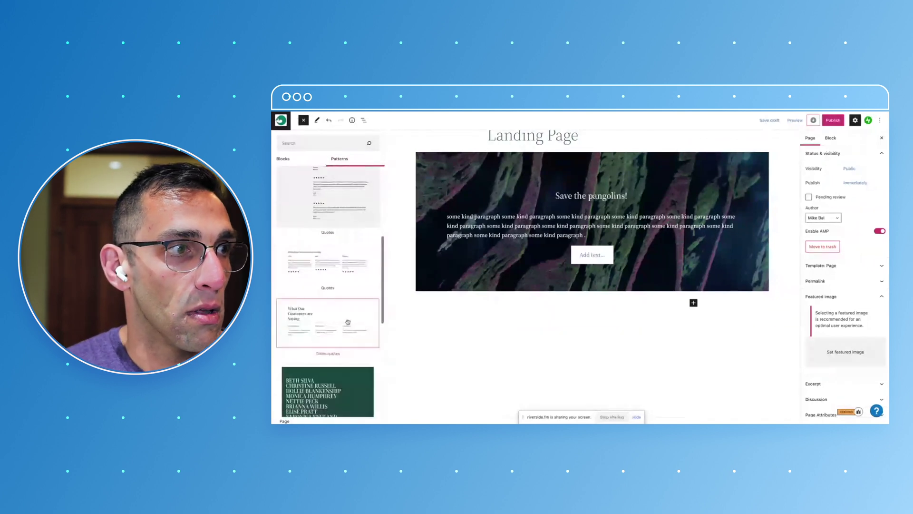
- Insert the three-testimonial 'What Our Customers Are Saying' Quotes pattern below the cover
click(340, 255)
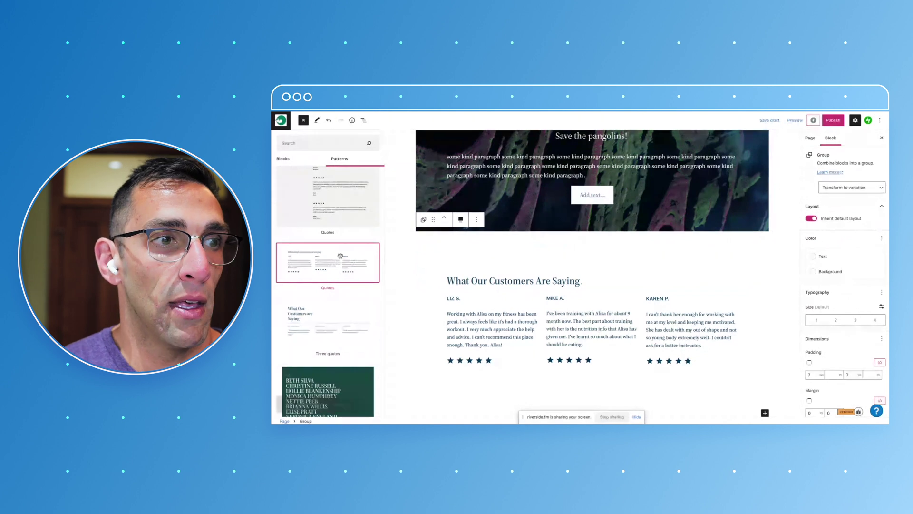
scroll(525, 305, down, 2)
scroll(524, 305, down, 1)
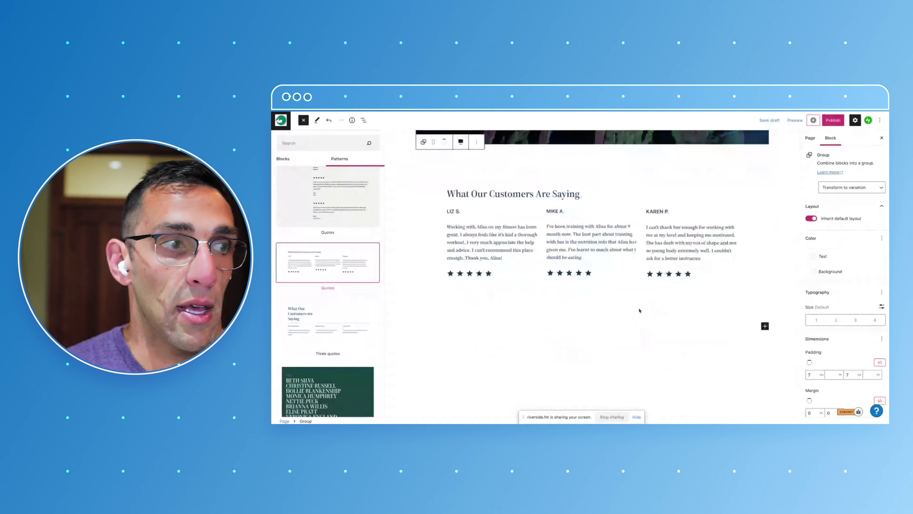
- Switch the pattern library to the Portfolio category and find 'Gallery with description and a button'
click(333, 144)
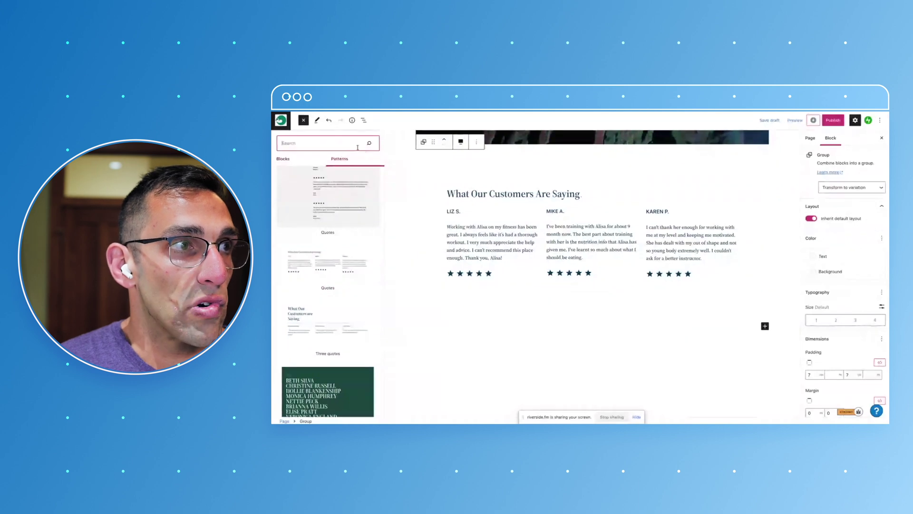
click(334, 162)
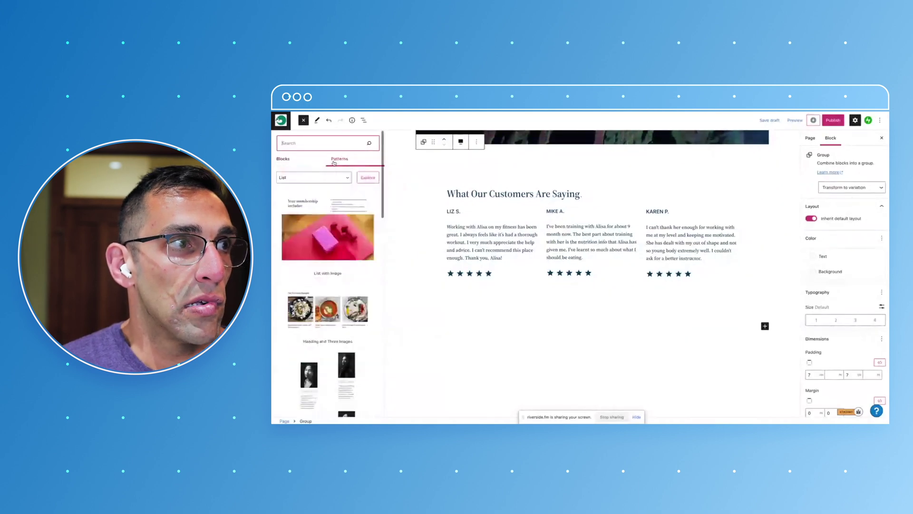
click(336, 177)
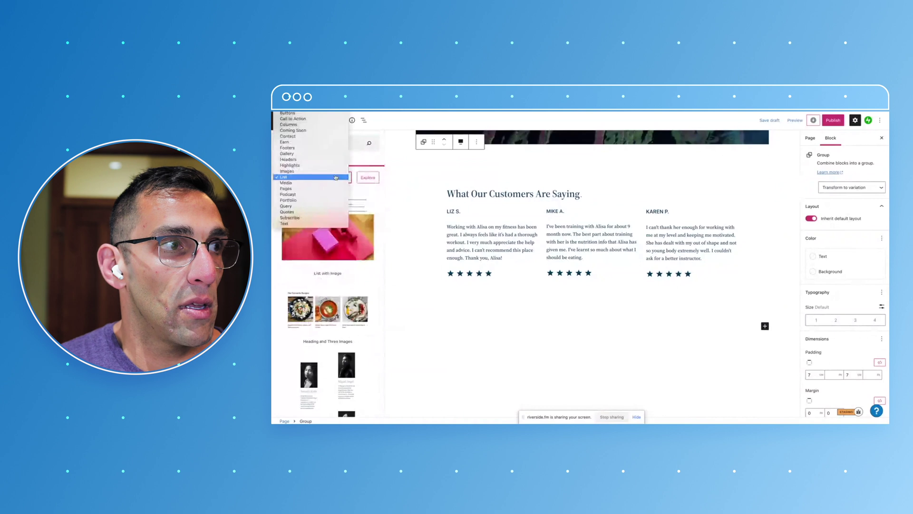
click(315, 201)
scroll(333, 247, down, 5)
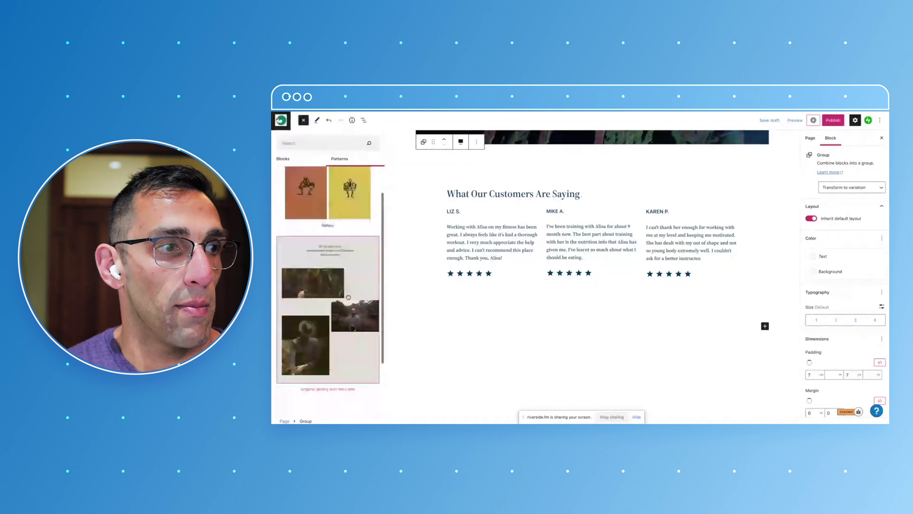
scroll(348, 296, down, 5)
scroll(300, 276, up, 1)
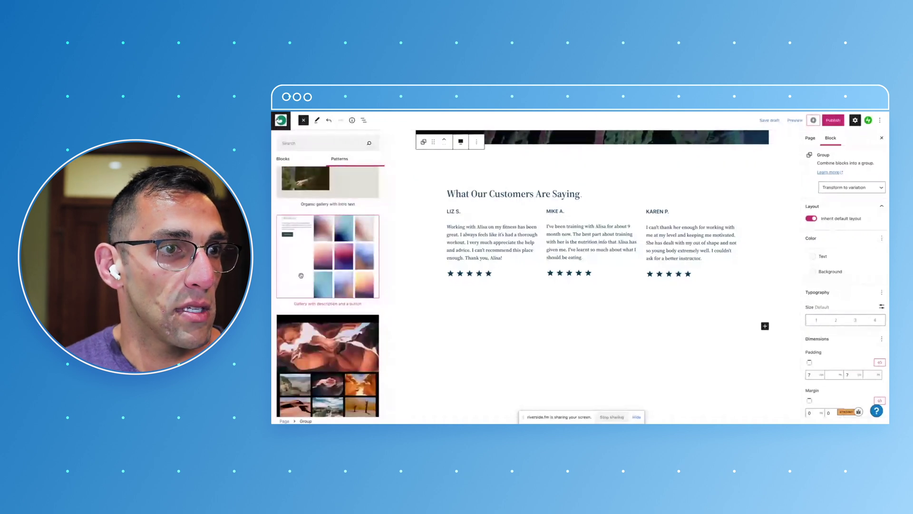
- Insert the Gradient gallery pattern with description and PURCHASE button, keeping it below the testimonials
click(301, 276)
scroll(557, 282, down, 2)
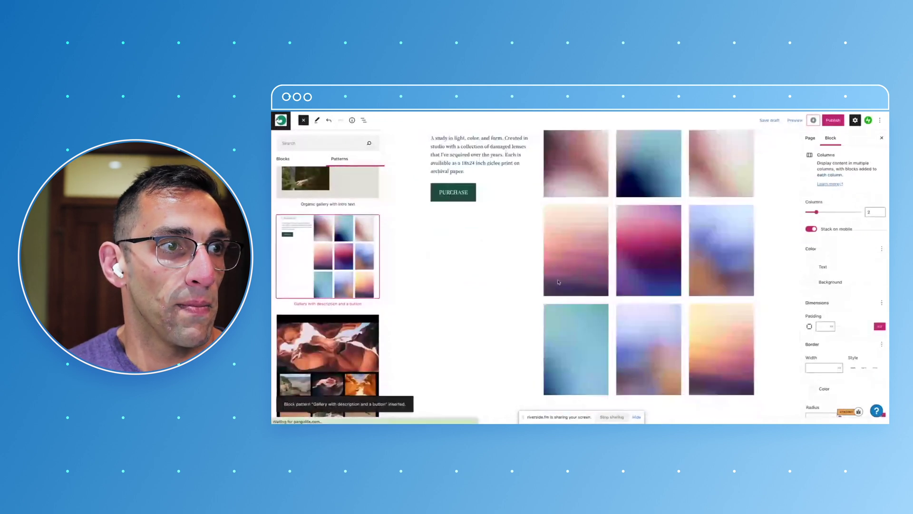
click(459, 230)
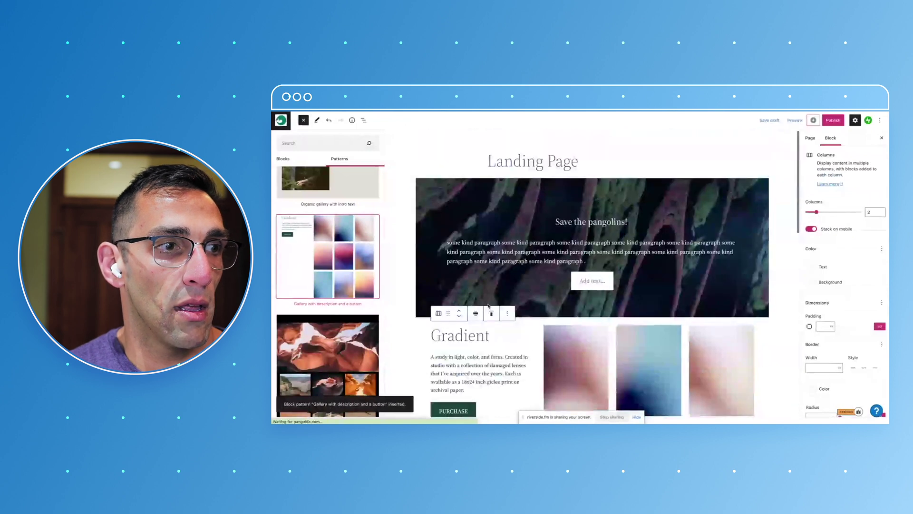
click(460, 315)
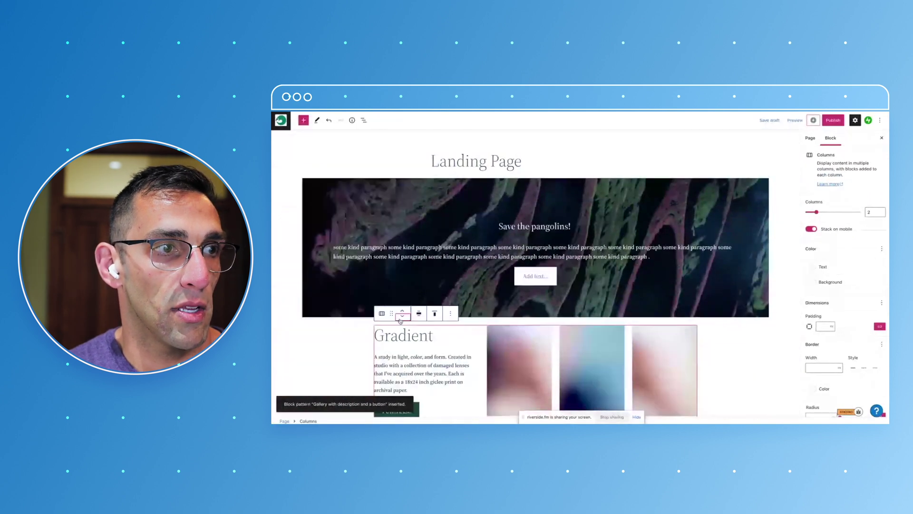
key(ctrl+z)
key(ctrl+z)
key(ctrl+z)
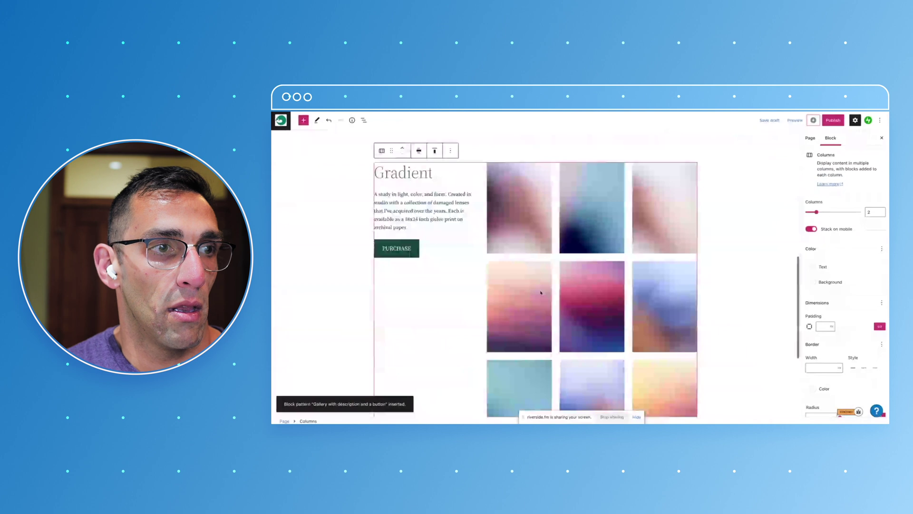
scroll(537, 329, up, 10)
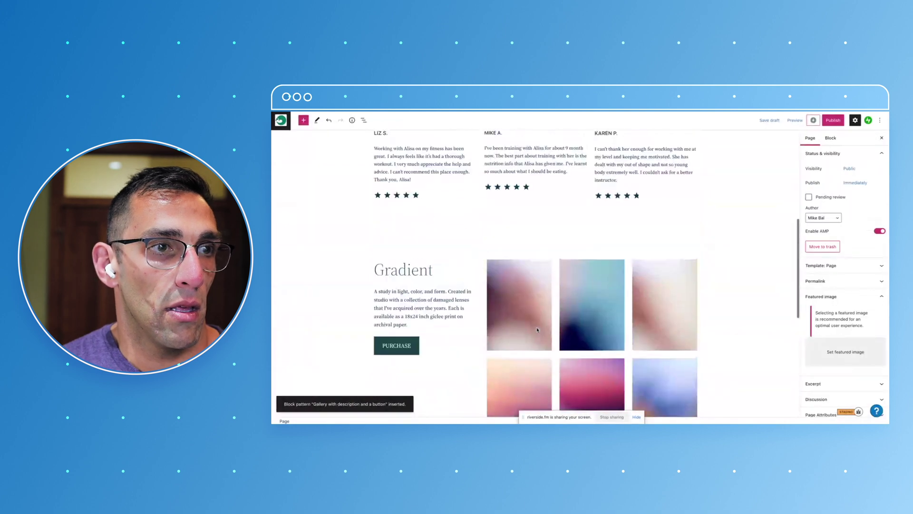
scroll(537, 329, down, 10)
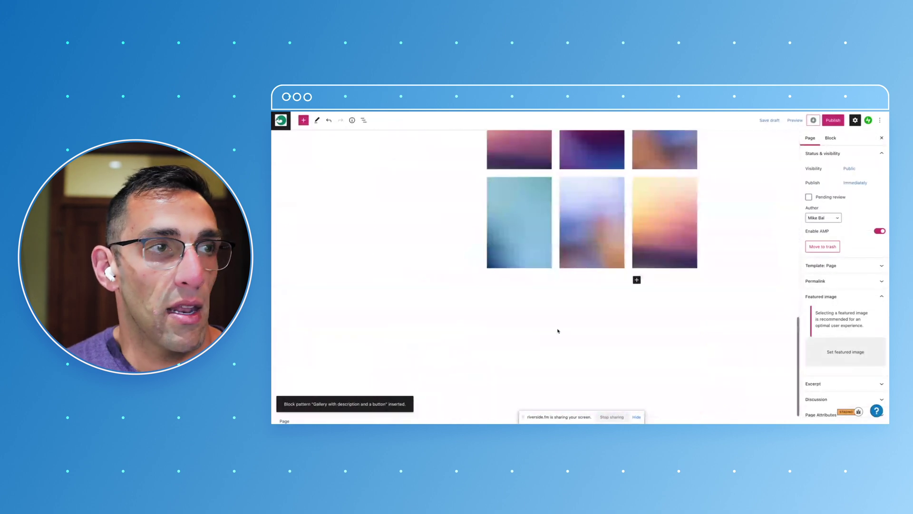
- Insert the 'Support the Podcast Call to Action' Organic Cotton Tee pattern from the Featured patterns
click(304, 120)
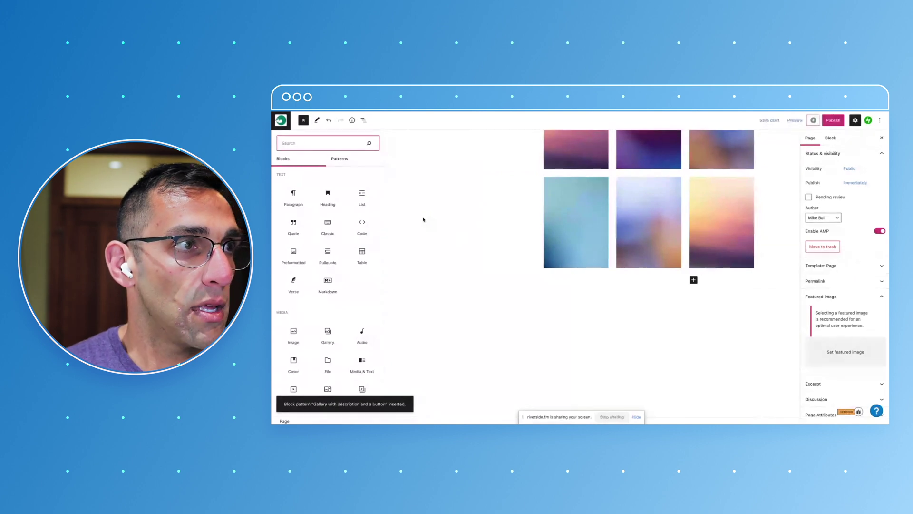
click(340, 158)
click(328, 179)
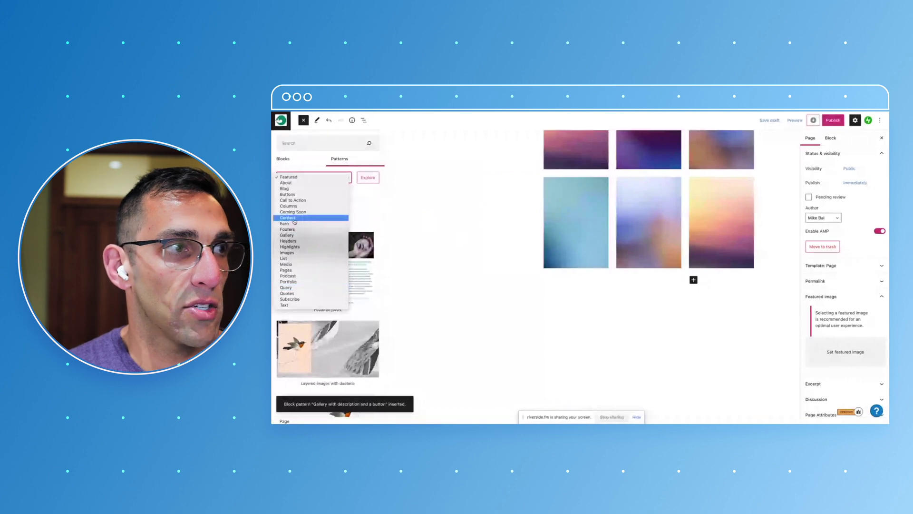
click(296, 200)
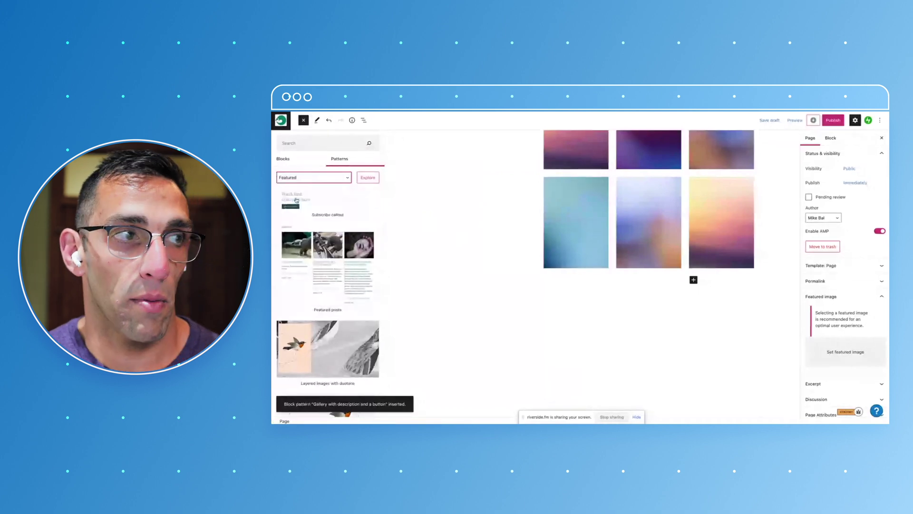
scroll(341, 255, down, 2)
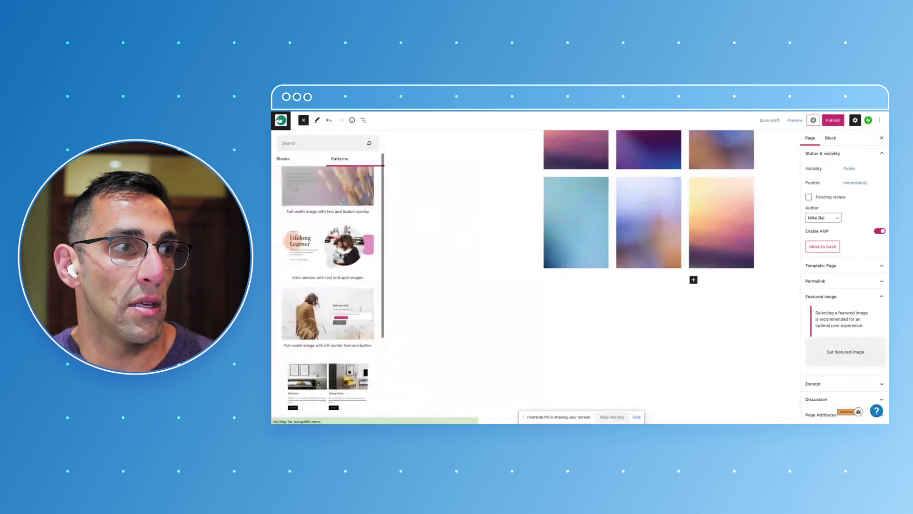
scroll(340, 256, down, 3)
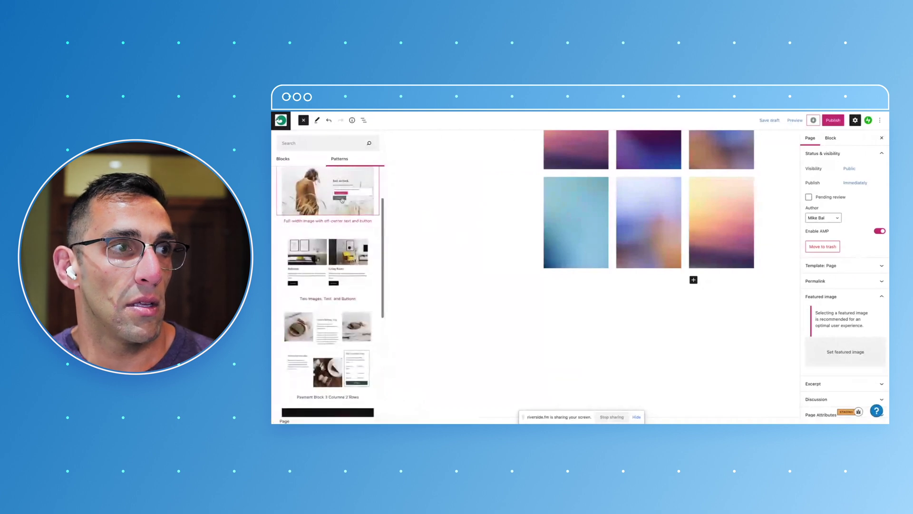
scroll(342, 201, down, 3)
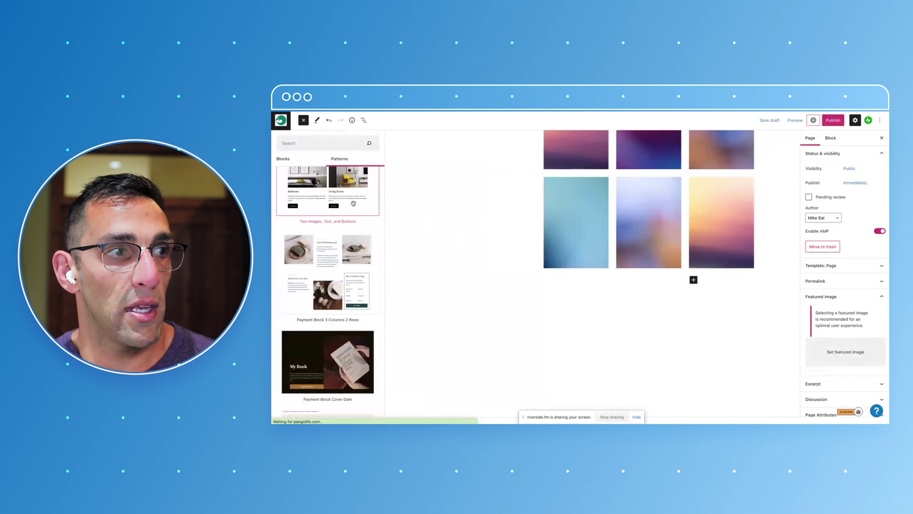
scroll(353, 203, down, 8)
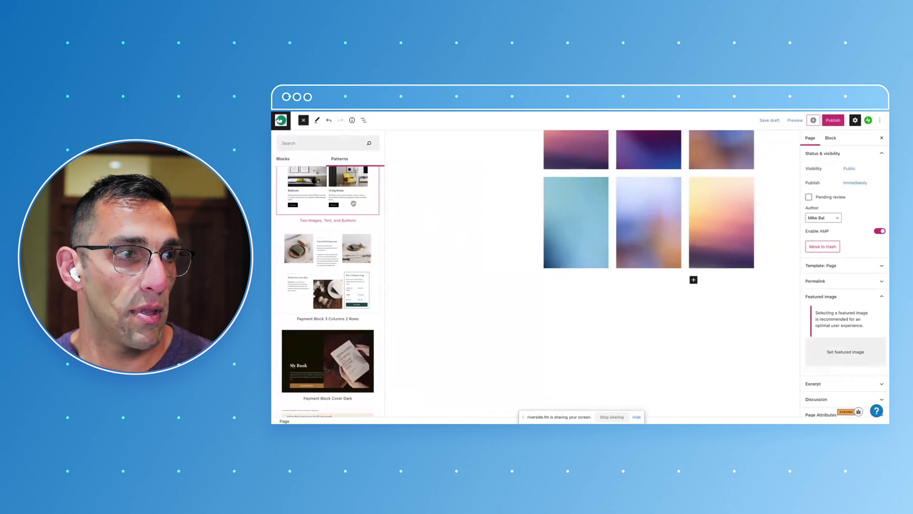
scroll(354, 203, down, 6)
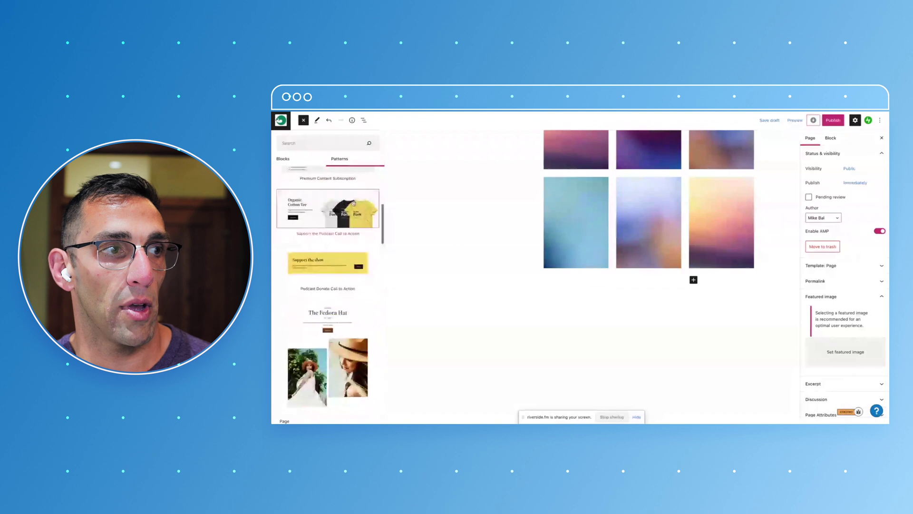
scroll(353, 203, up, 5)
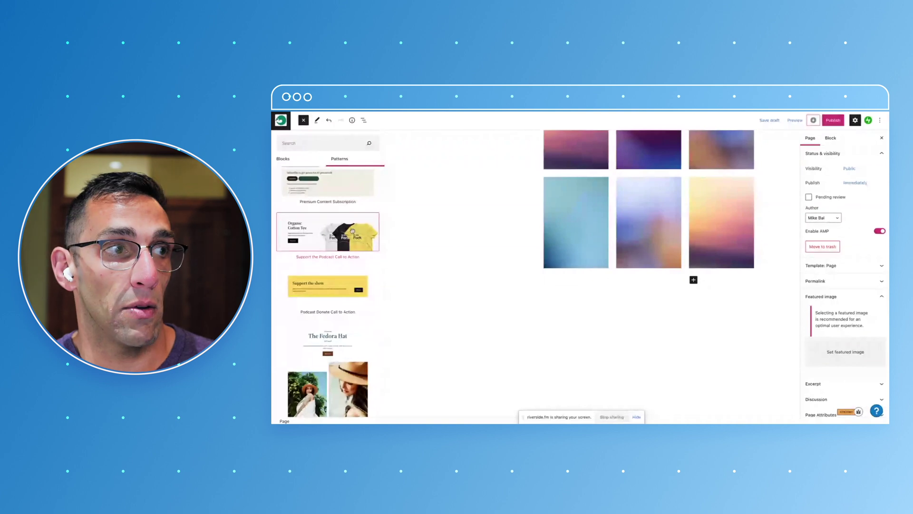
click(352, 231)
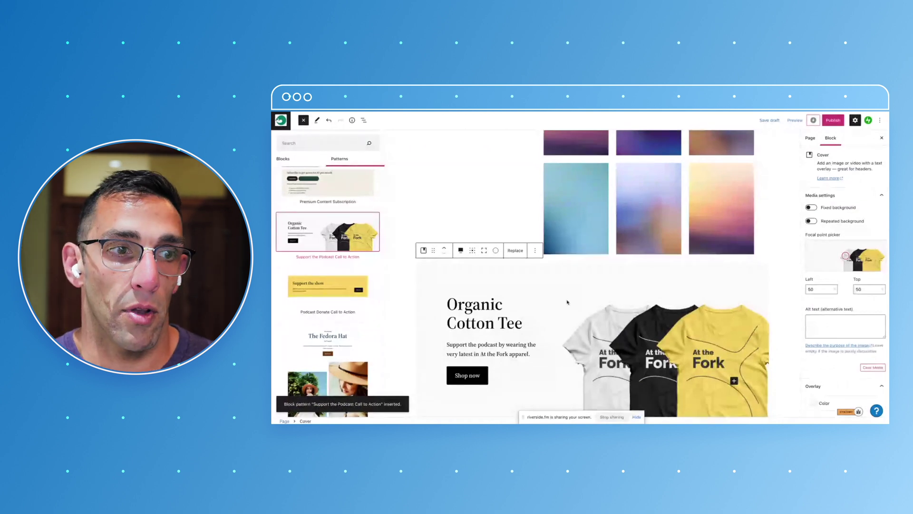
- Close the pattern library and review the page from the pangolins cover down to the T-shirt section
click(467, 375)
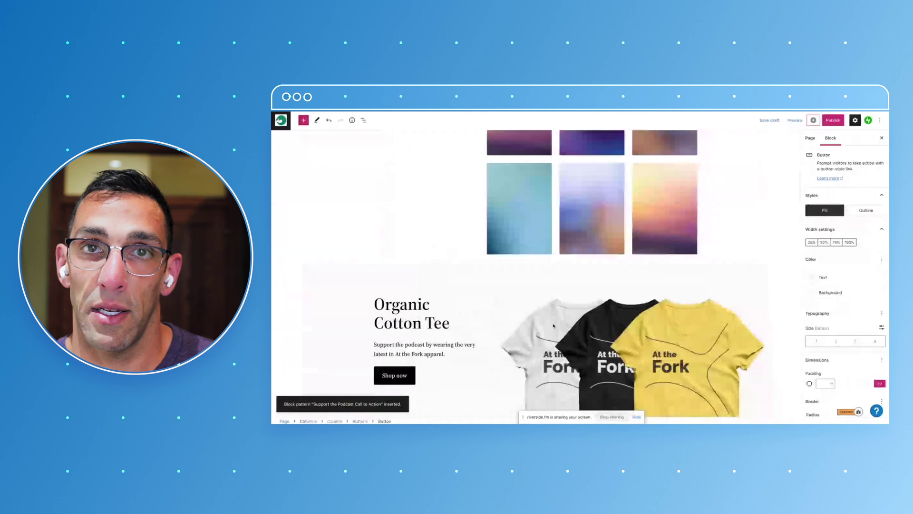
scroll(553, 325, down, 3)
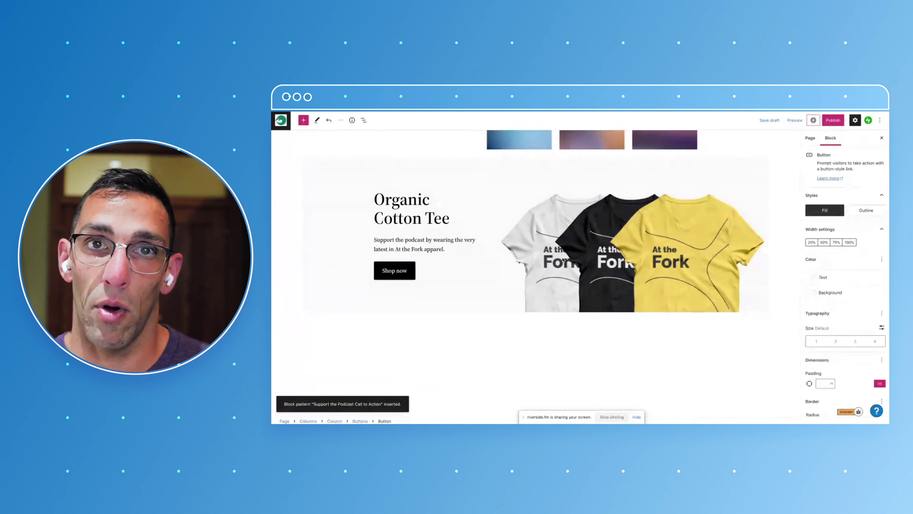
scroll(563, 260, up, 15)
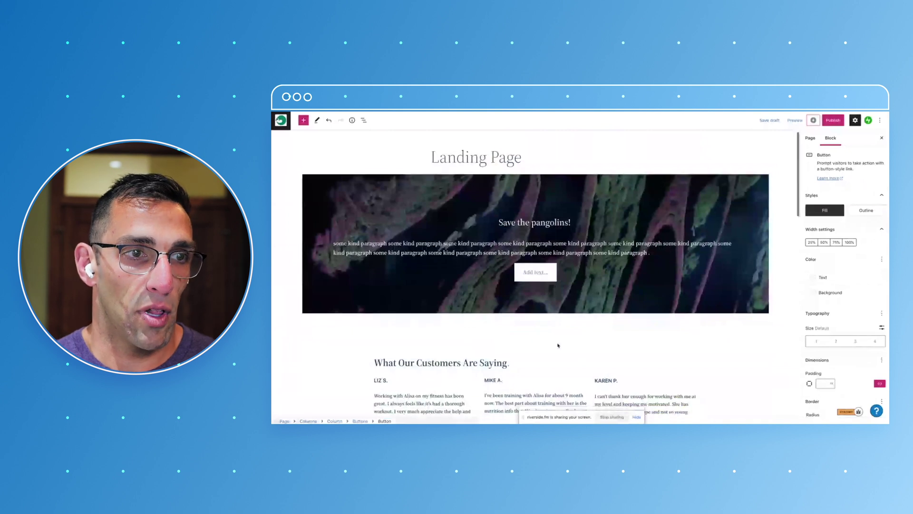
scroll(480, 381, down, 3)
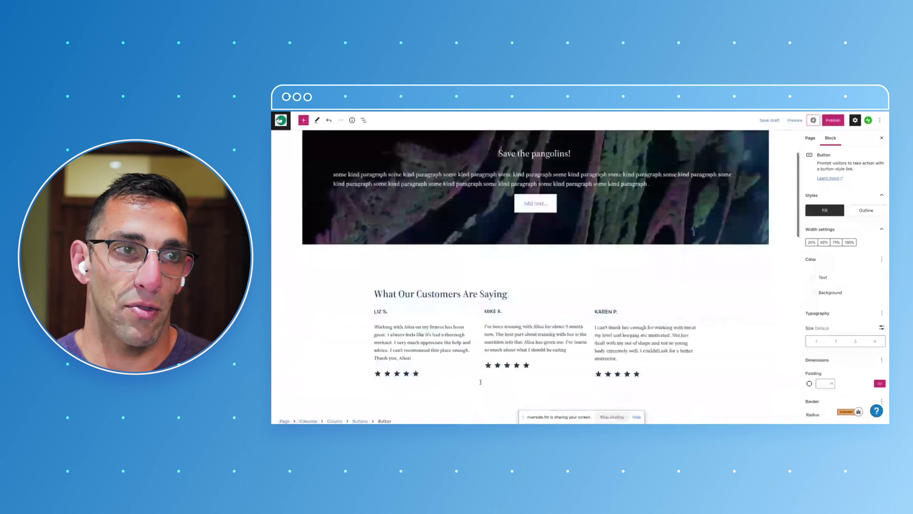
scroll(558, 351, down, 10)
scroll(559, 351, down, 1)
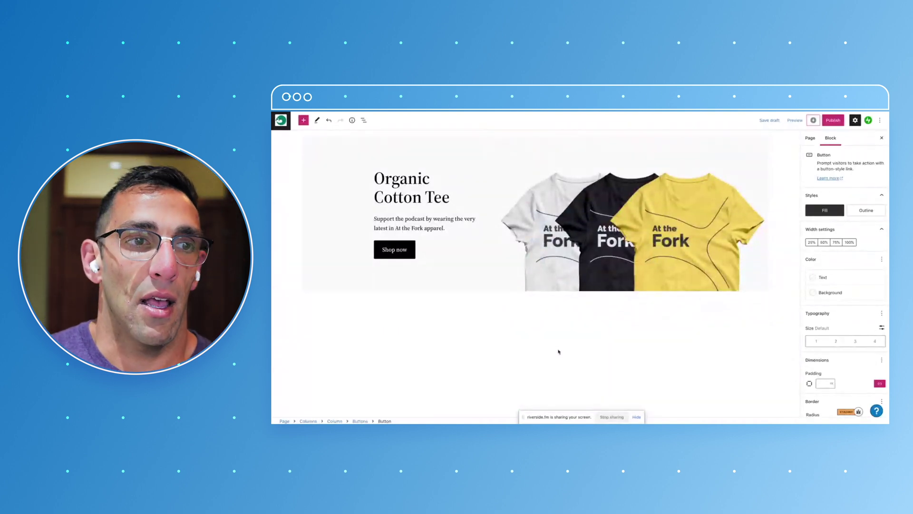
scroll(559, 351, up, 5)
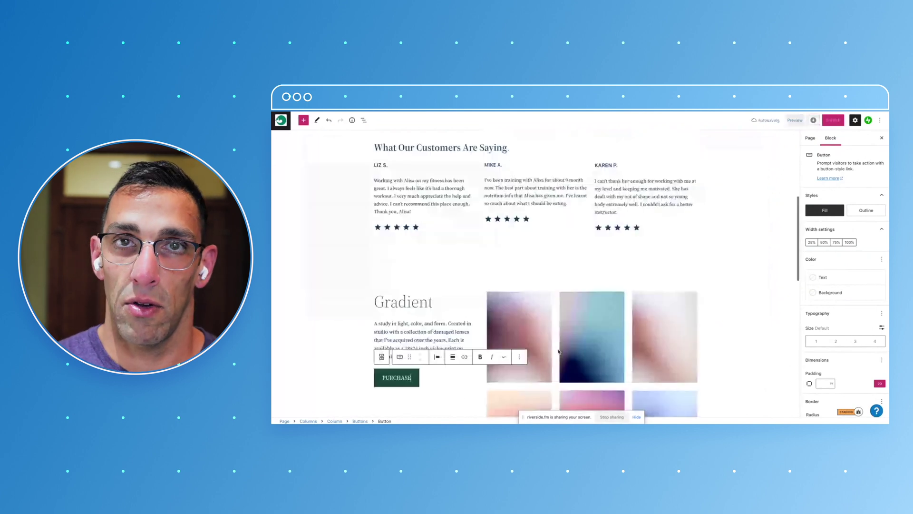
scroll(558, 351, up, 5)
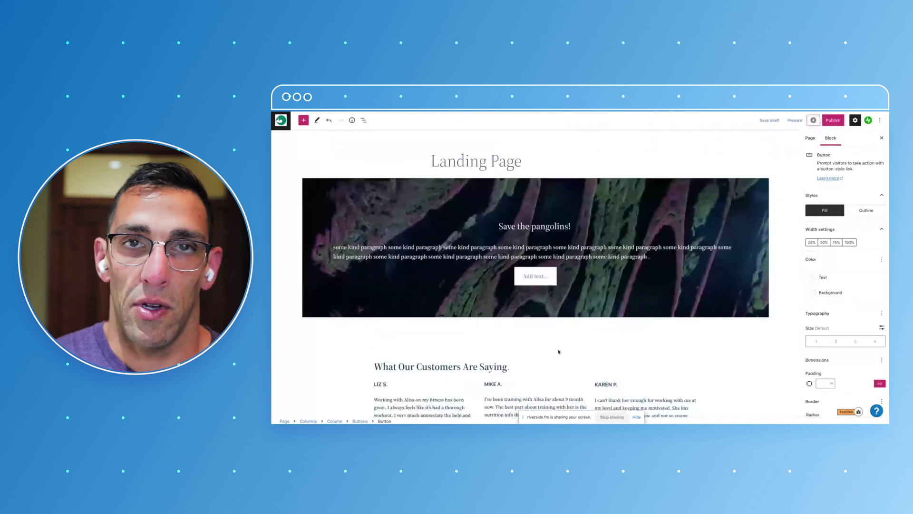